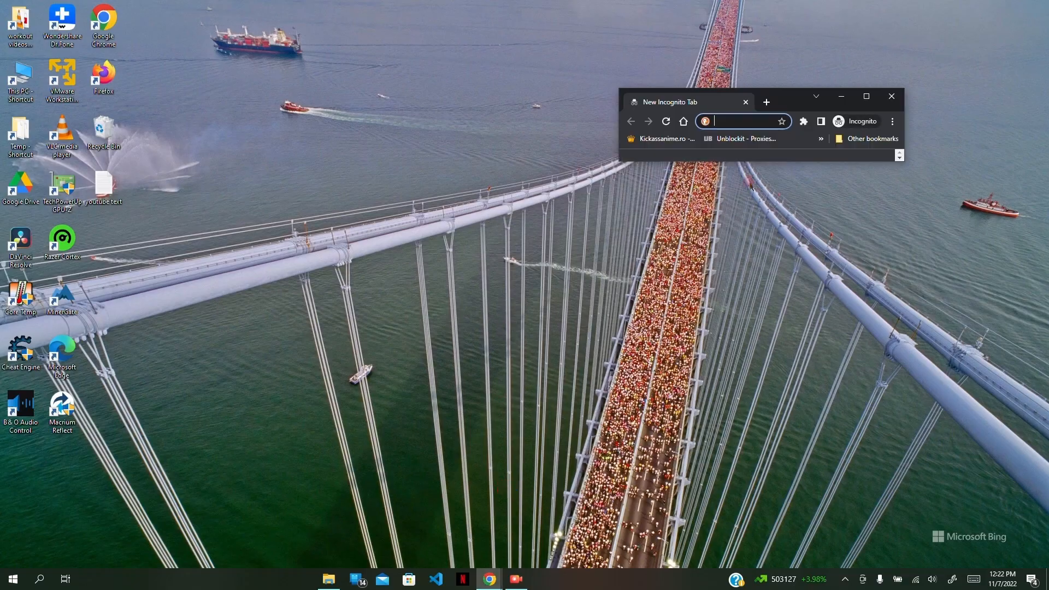
# Maximize the incognito browser window and open canva.com
pyautogui.click(866, 96)
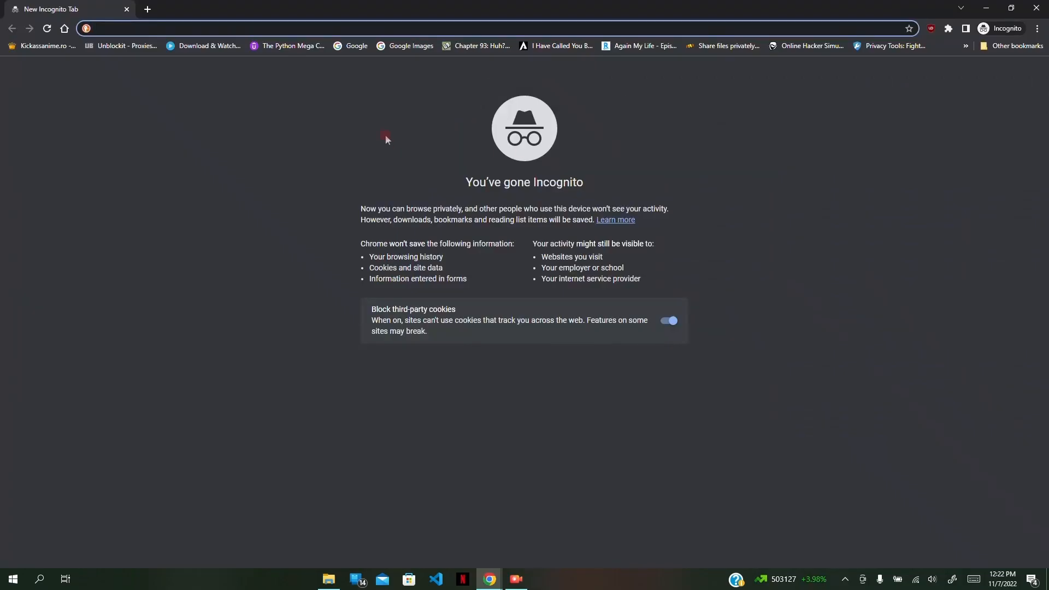
pyautogui.write('ca')
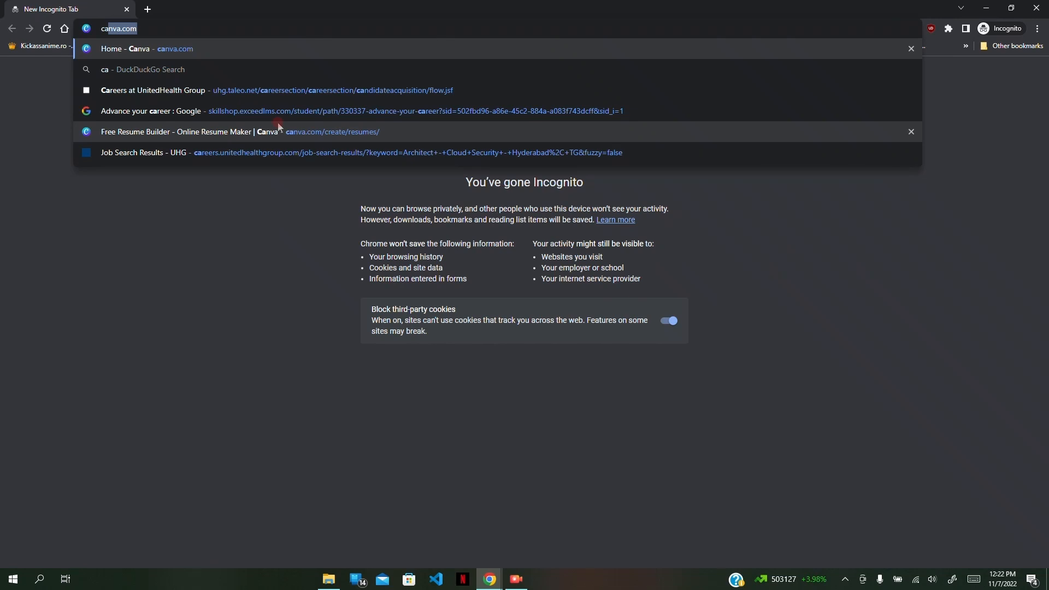
pyautogui.press('Return')
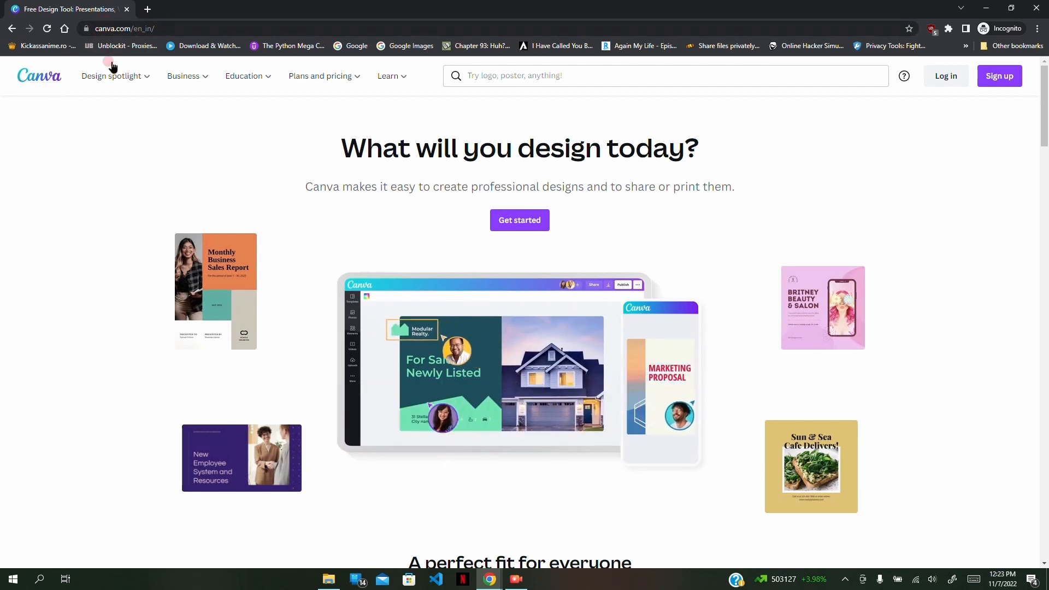
# Create a new Resume design from the suggested design types in Canva's search
pyautogui.click(541, 76)
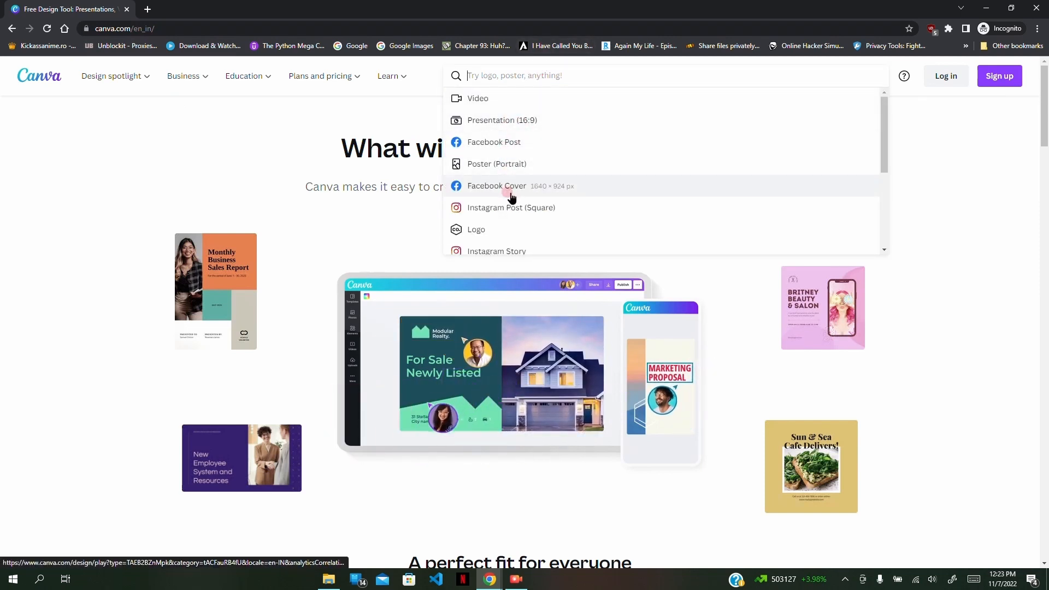
pyautogui.scroll(-3, 511, 198)
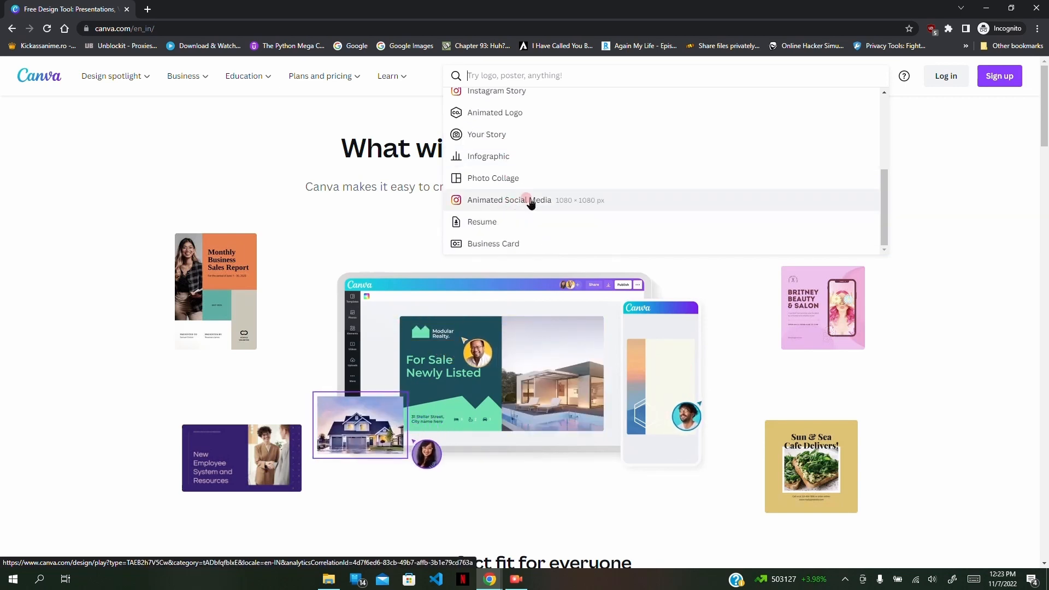
pyautogui.click(484, 225)
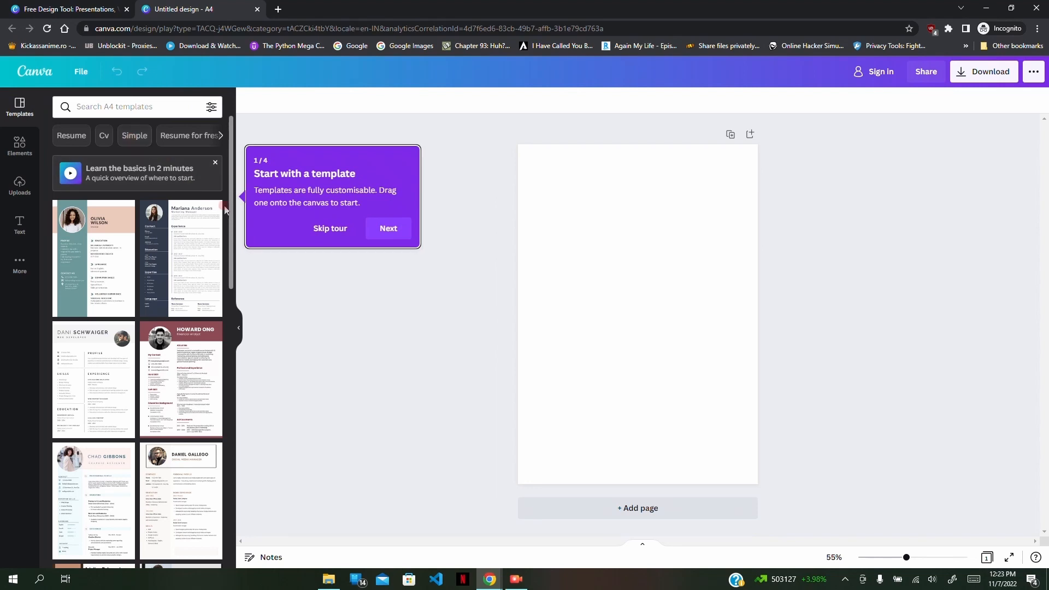
# Browse the resume templates and advance the introductory tour to its last tip
pyautogui.scroll(-10, 115, 262)
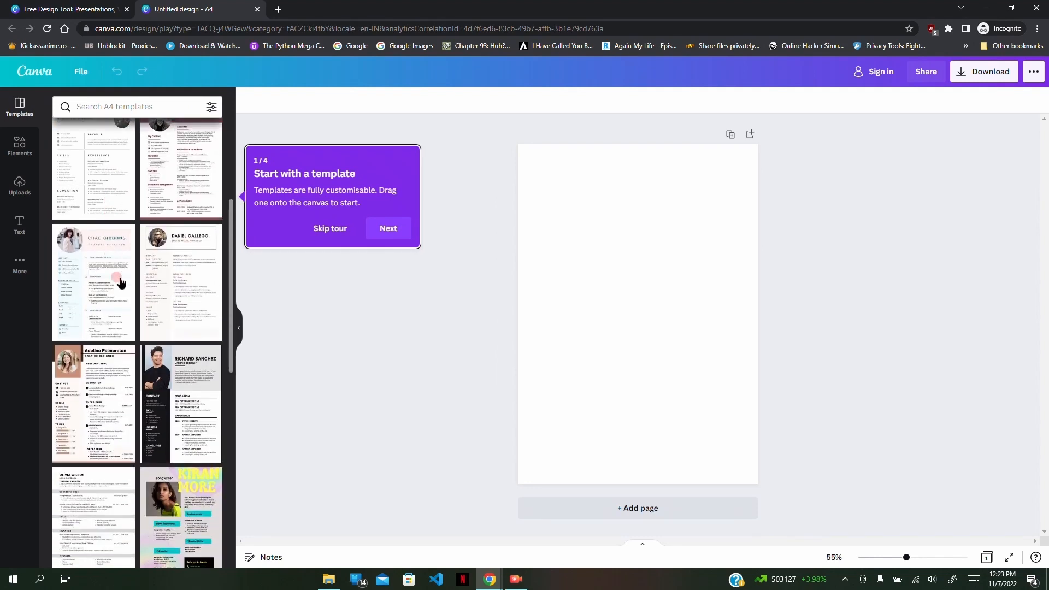
pyautogui.scroll(5, 125, 314)
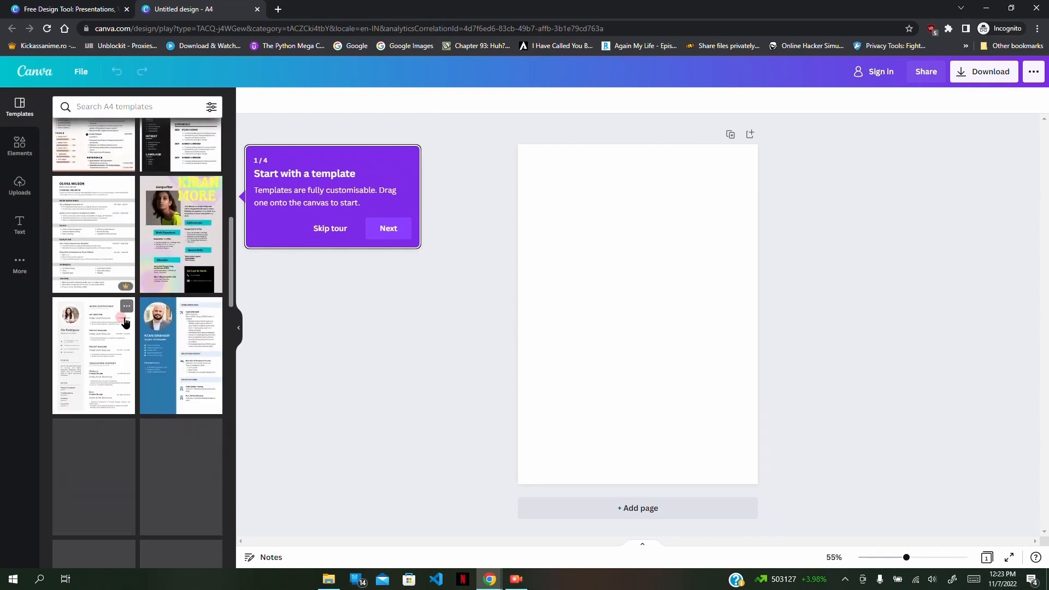
pyautogui.scroll(5, 125, 323)
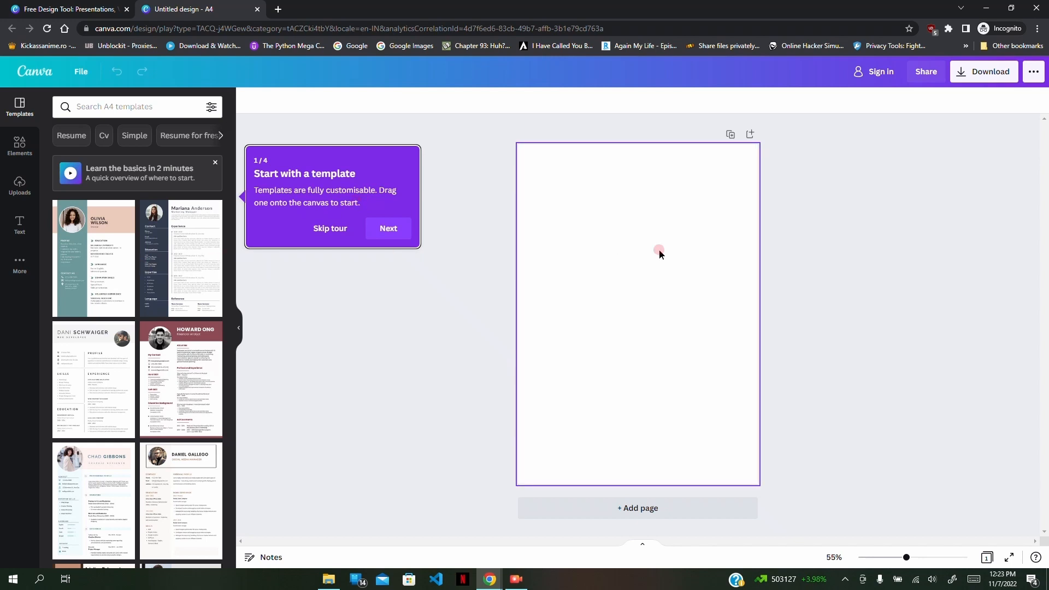
pyautogui.click(388, 239)
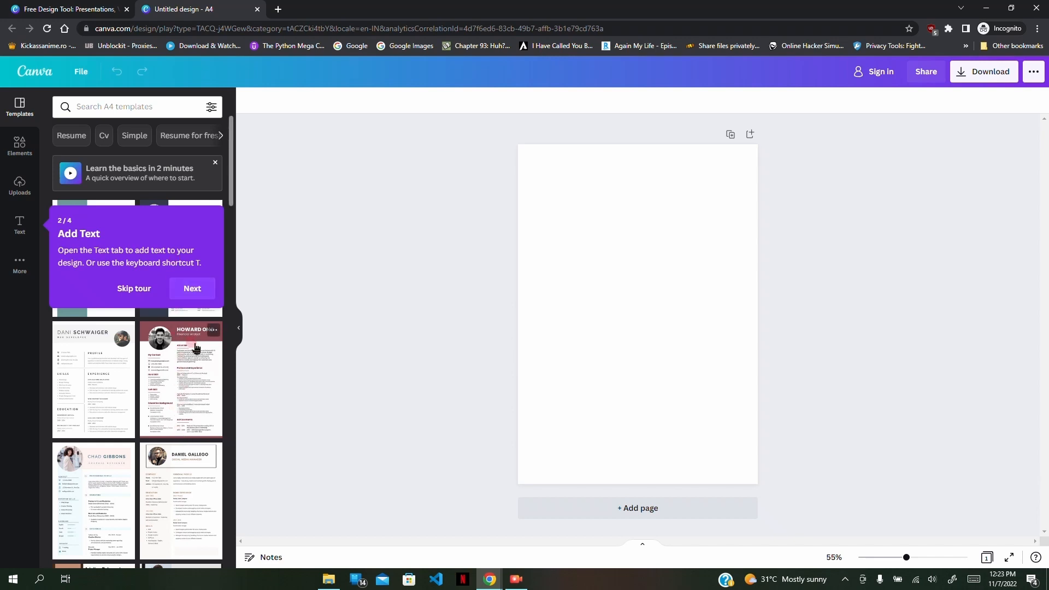
pyautogui.click(178, 285)
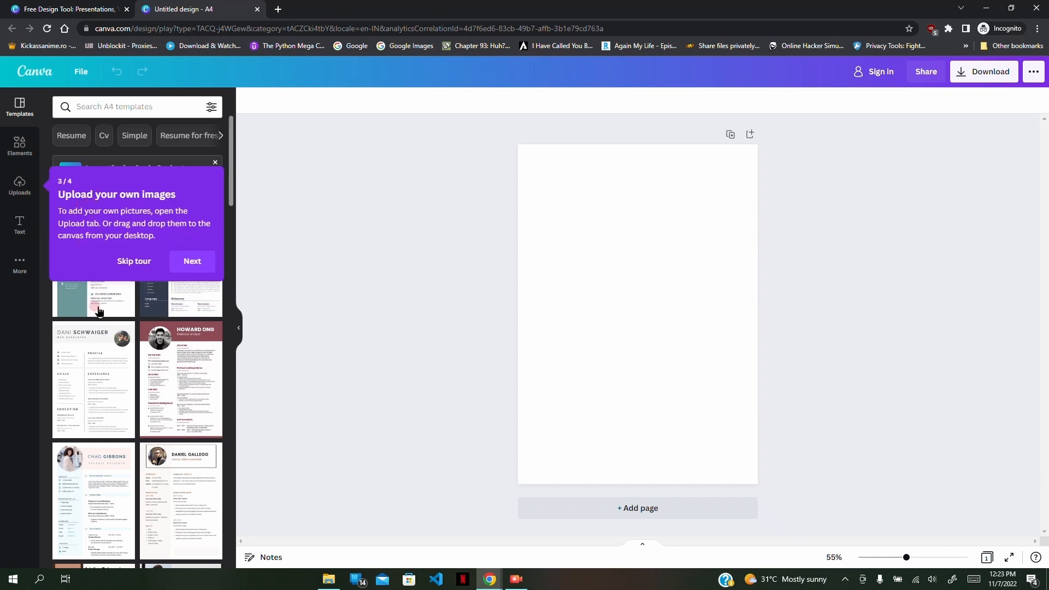
pyautogui.click(193, 262)
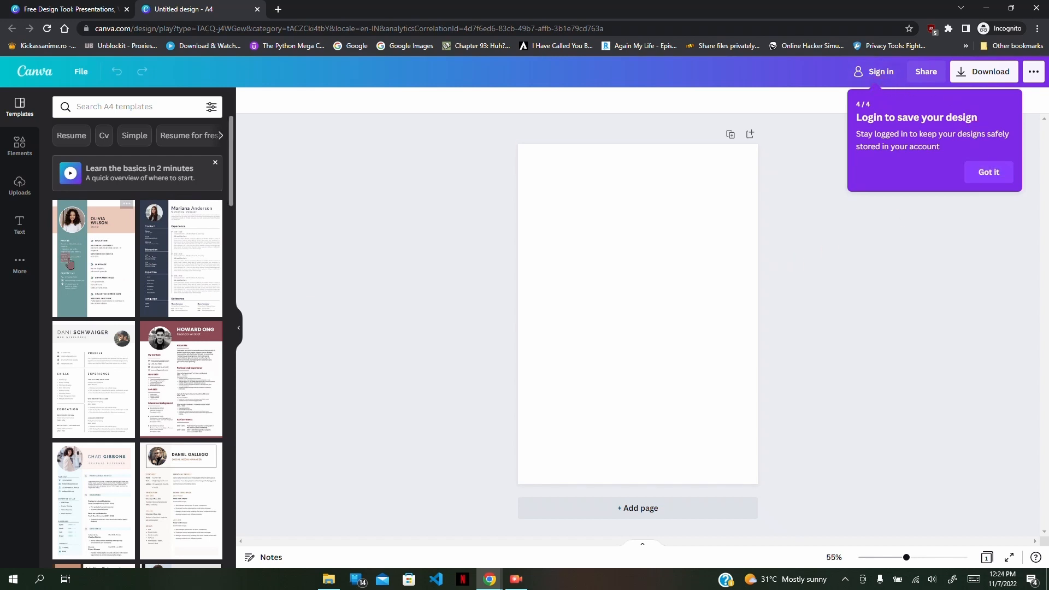
# Try to upload a file to the design, leaving the login prompt without signing in
pyautogui.click(30, 190)
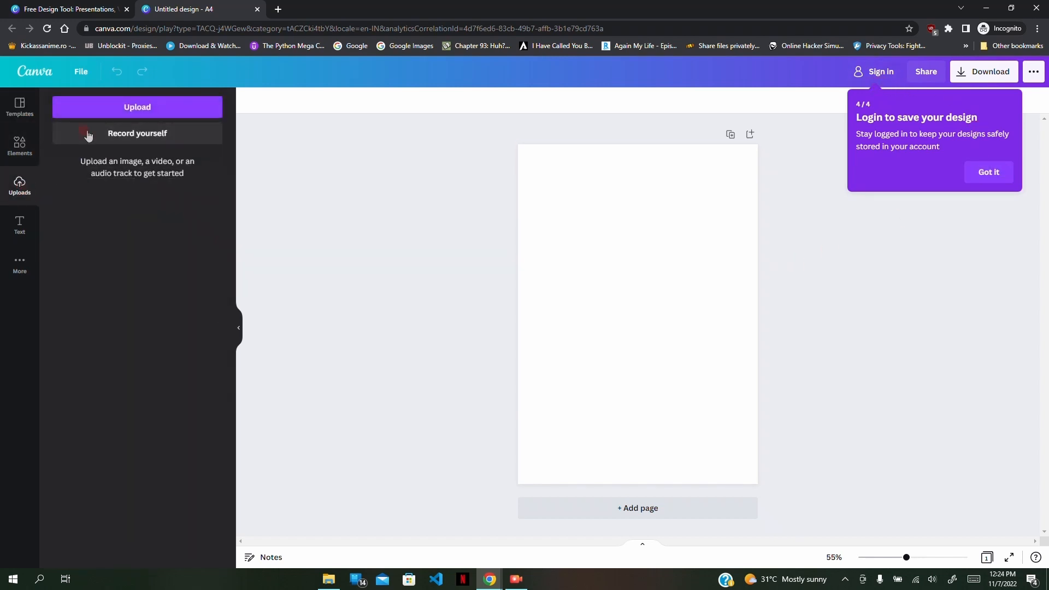
pyautogui.click(166, 106)
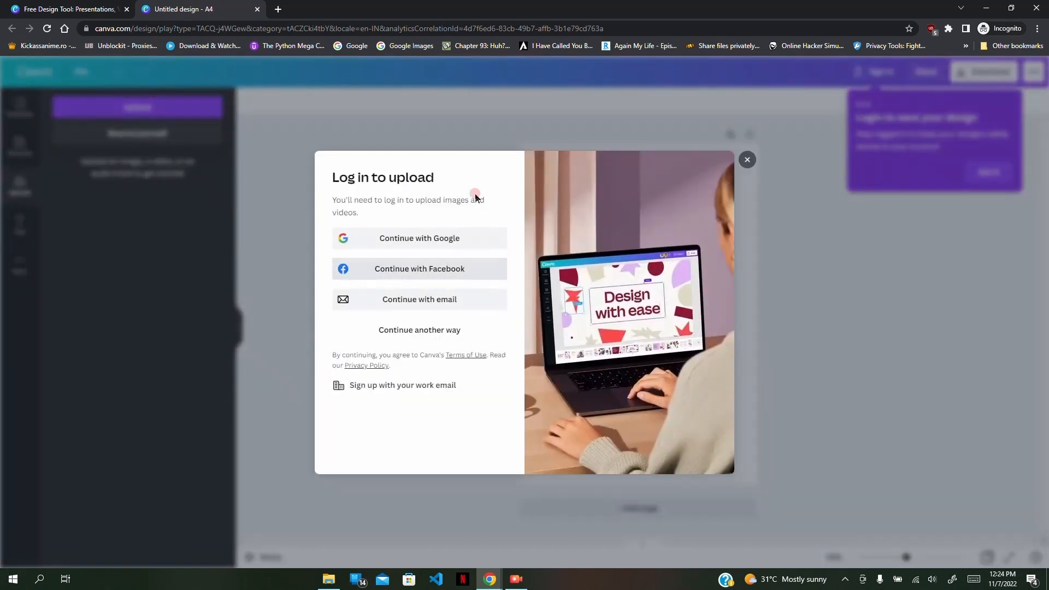
pyautogui.click(746, 160)
# Dismiss the final tour tip and apply the beige and dark-green resume template with the portrait photo and green corner shapes
pyautogui.click(972, 172)
pyautogui.click(775, 226)
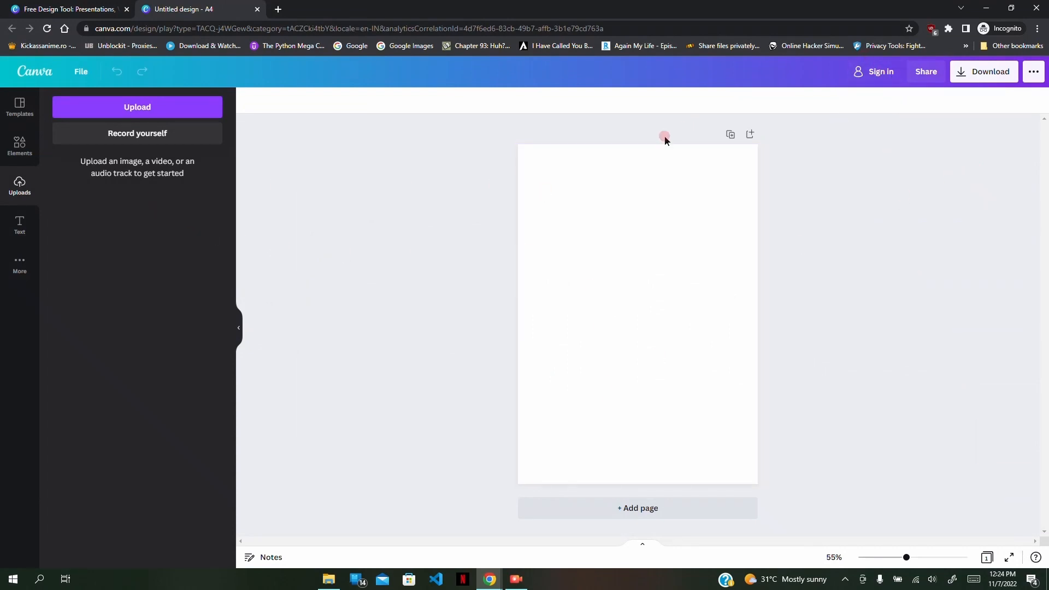
pyautogui.click(23, 104)
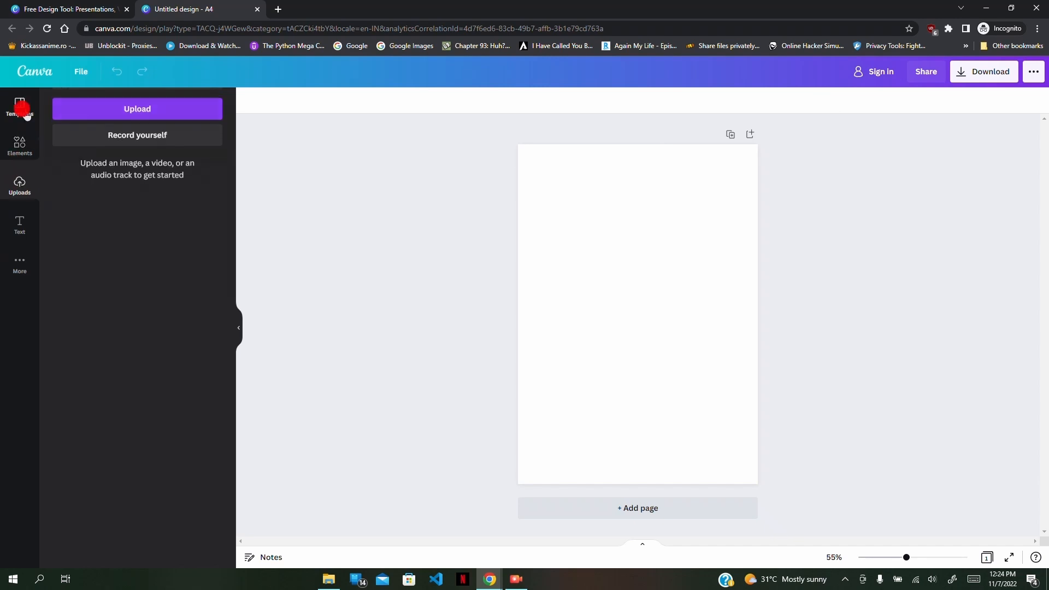
pyautogui.scroll(-3, 145, 328)
pyautogui.scroll(-8, 144, 329)
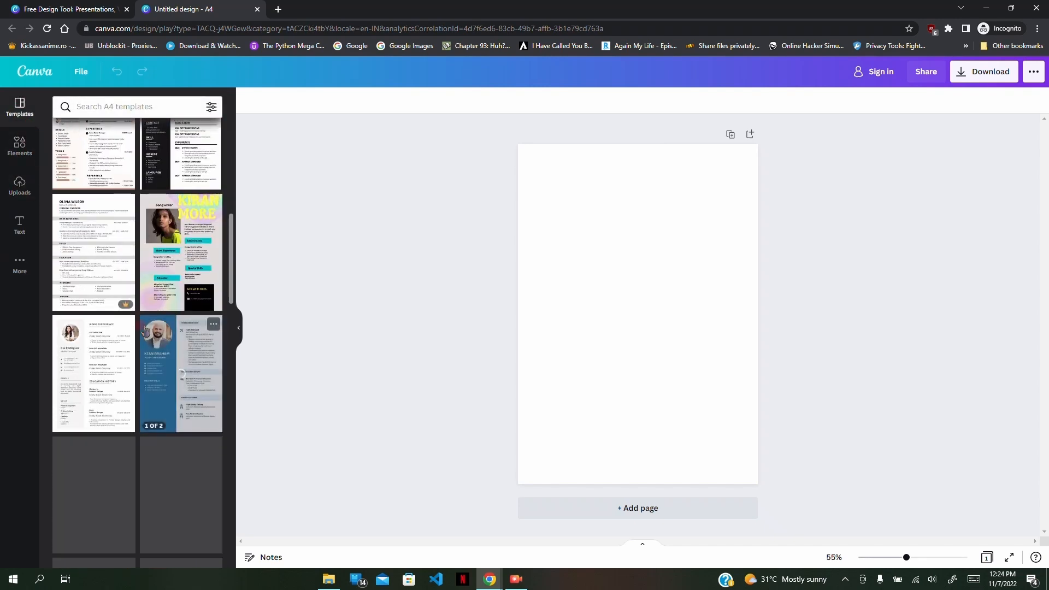
pyautogui.scroll(-5, 143, 326)
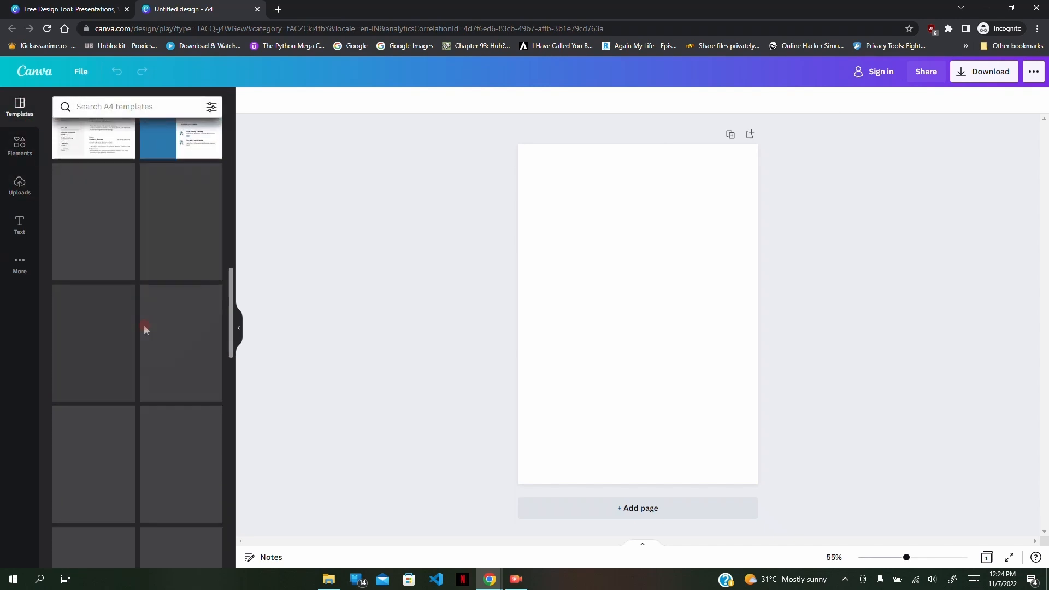
pyautogui.scroll(-4, 145, 329)
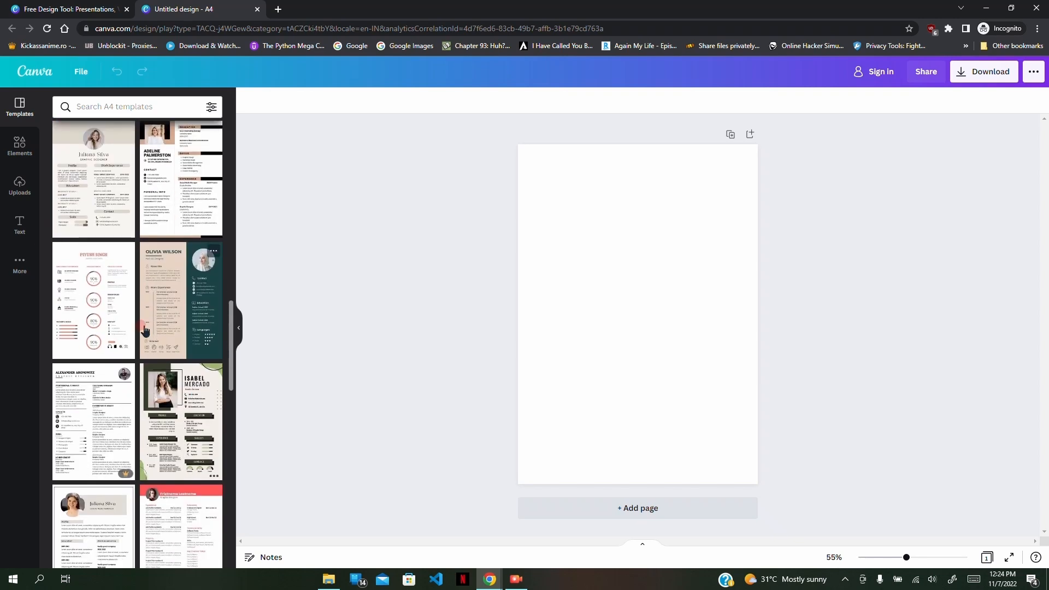
pyautogui.scroll(-1, 144, 330)
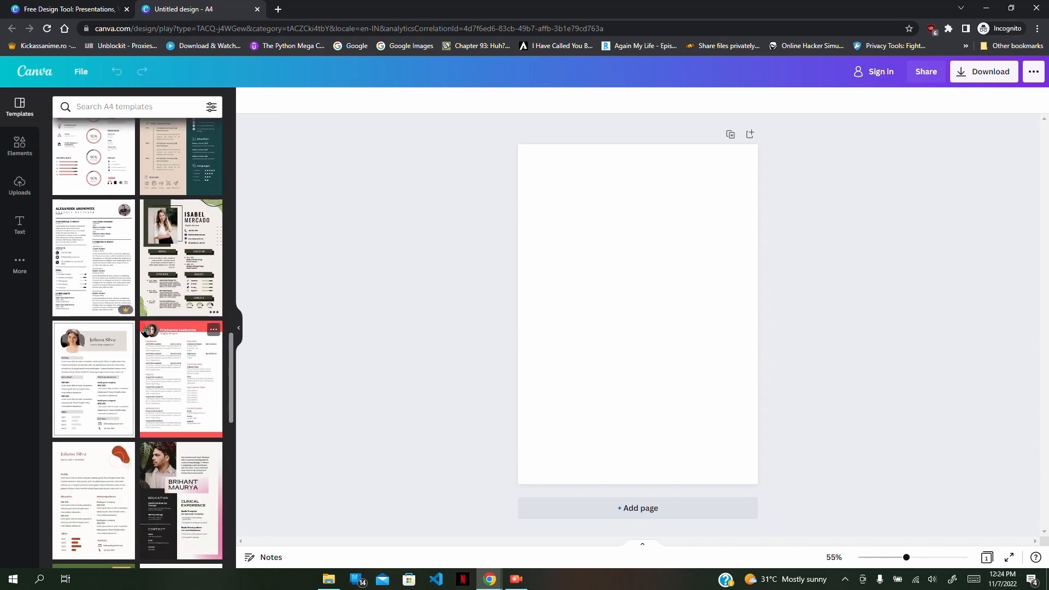
pyautogui.click(176, 269)
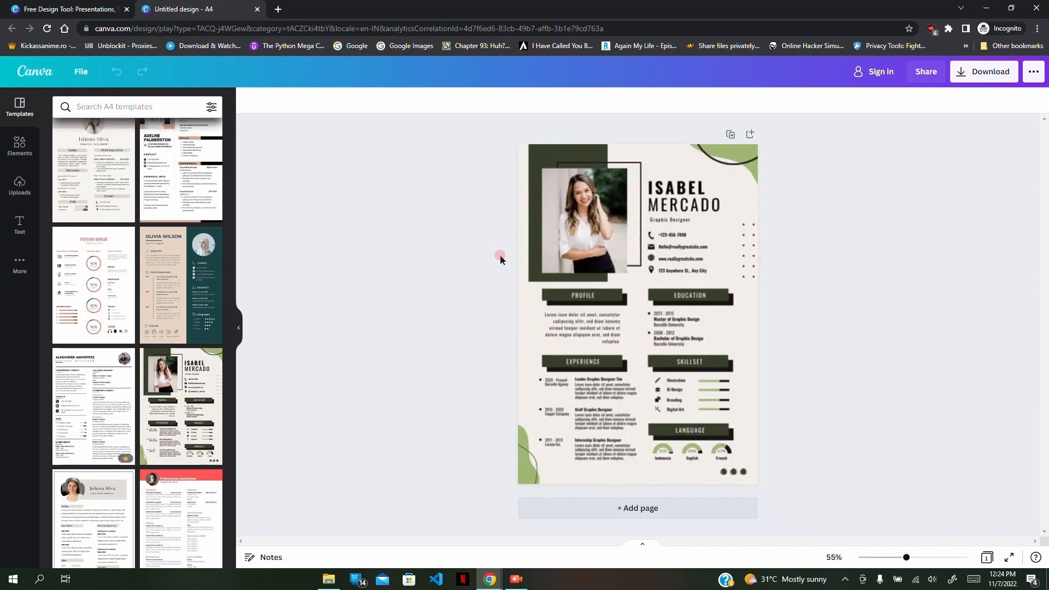
pyautogui.click(477, 260)
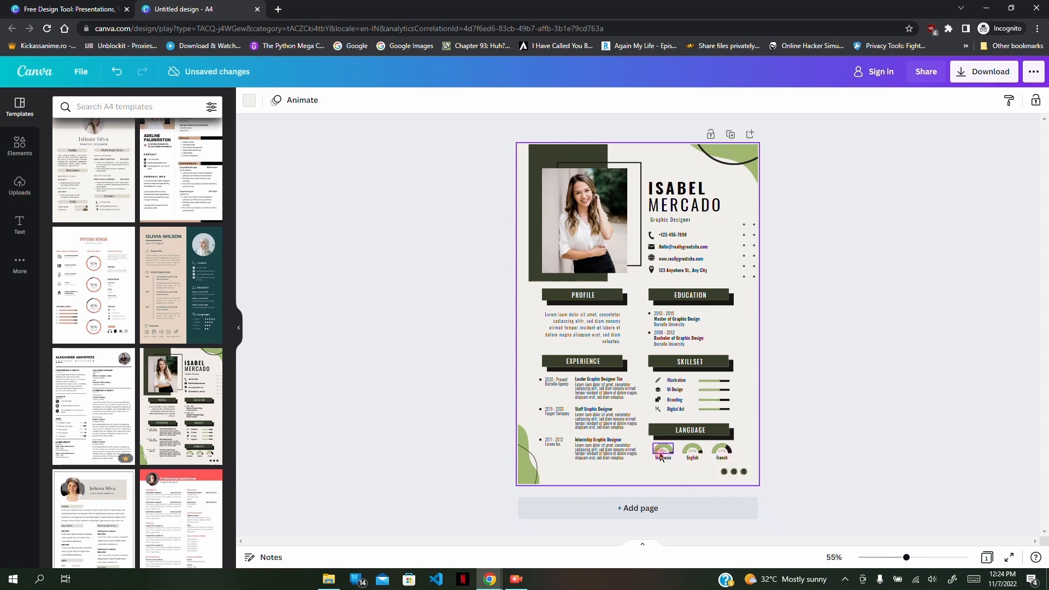
# Move the resume's portrait photo slightly up and to the right
pyautogui.click(20, 145)
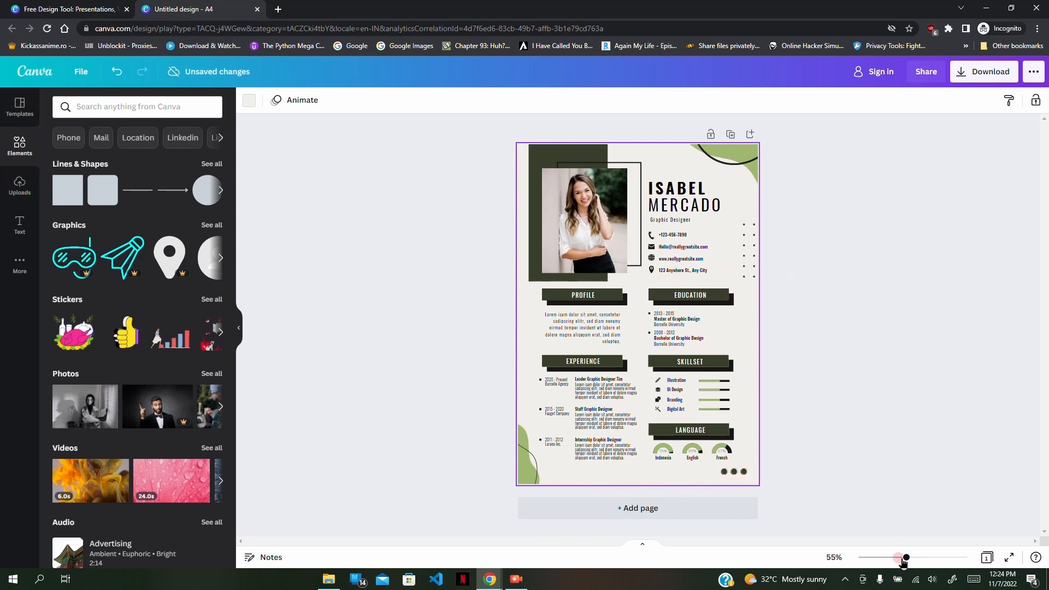
pyautogui.moveTo(902, 557); pyautogui.dragTo(922, 557)
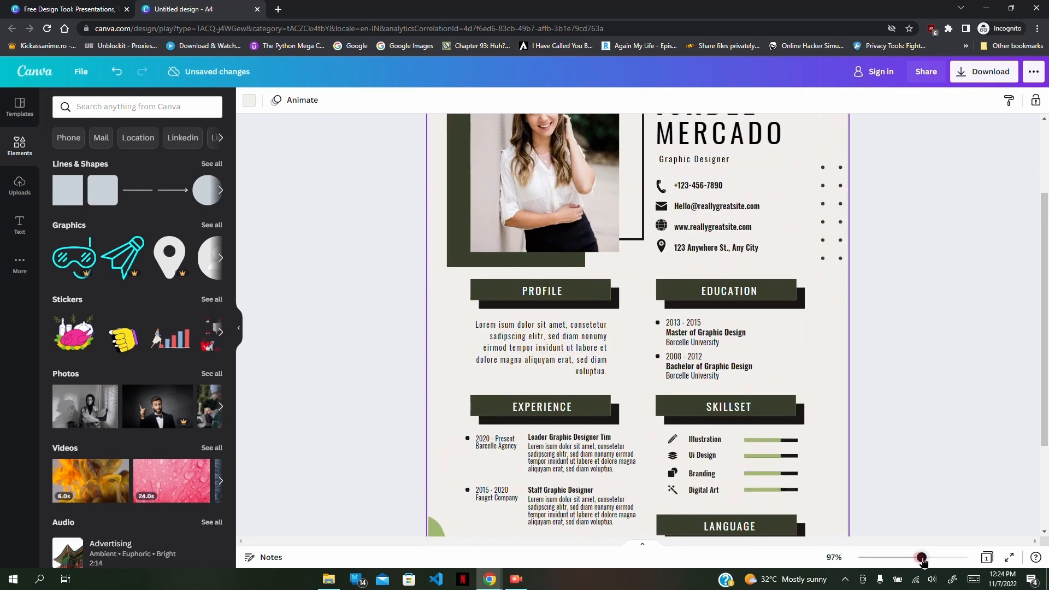
pyautogui.click(900, 349)
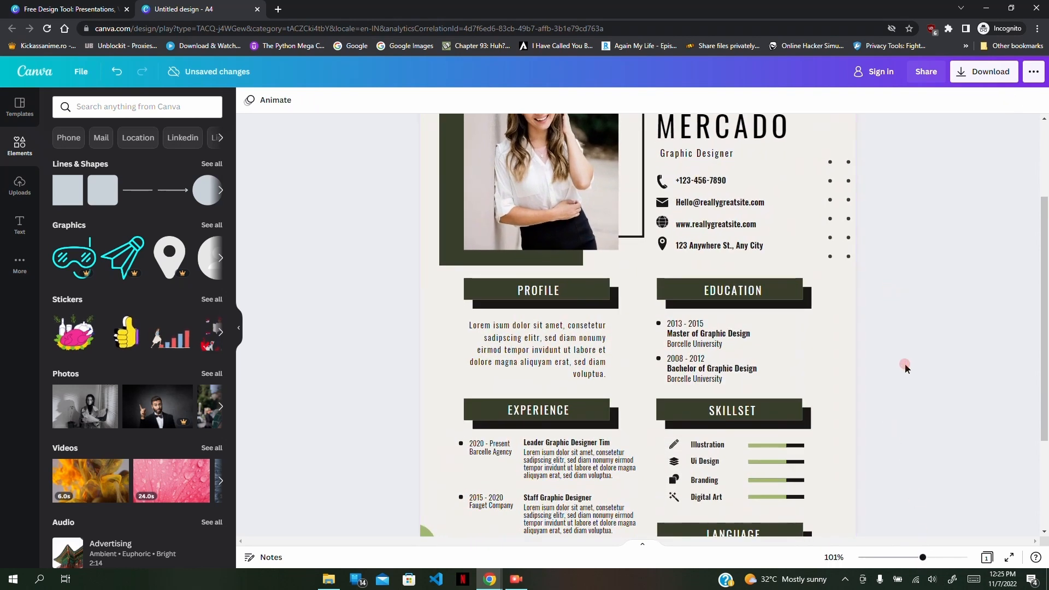
pyautogui.scroll(1, 902, 376)
pyautogui.scroll(3, 902, 376)
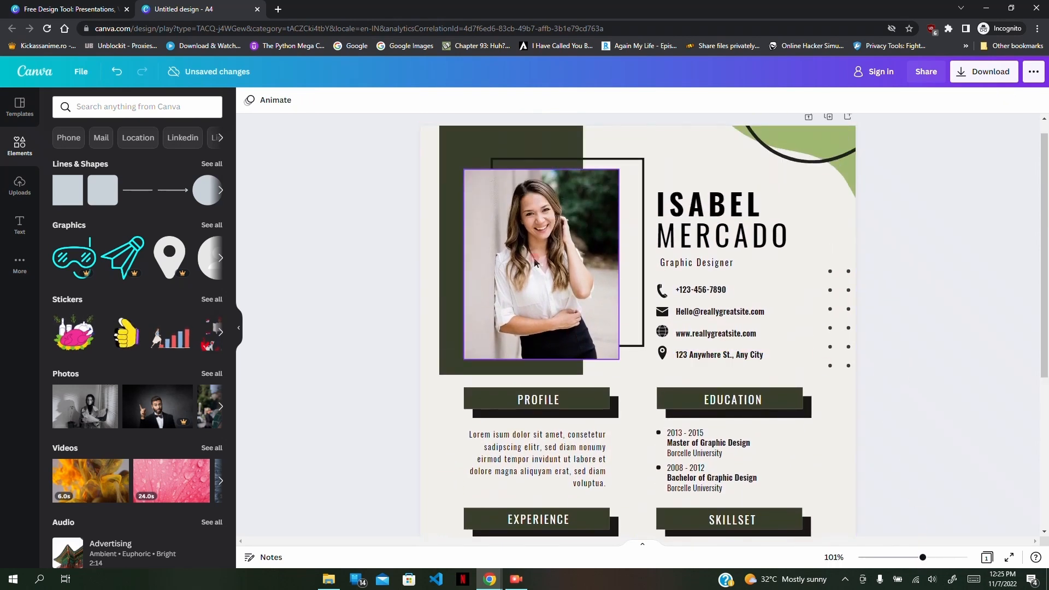
pyautogui.click(20, 186)
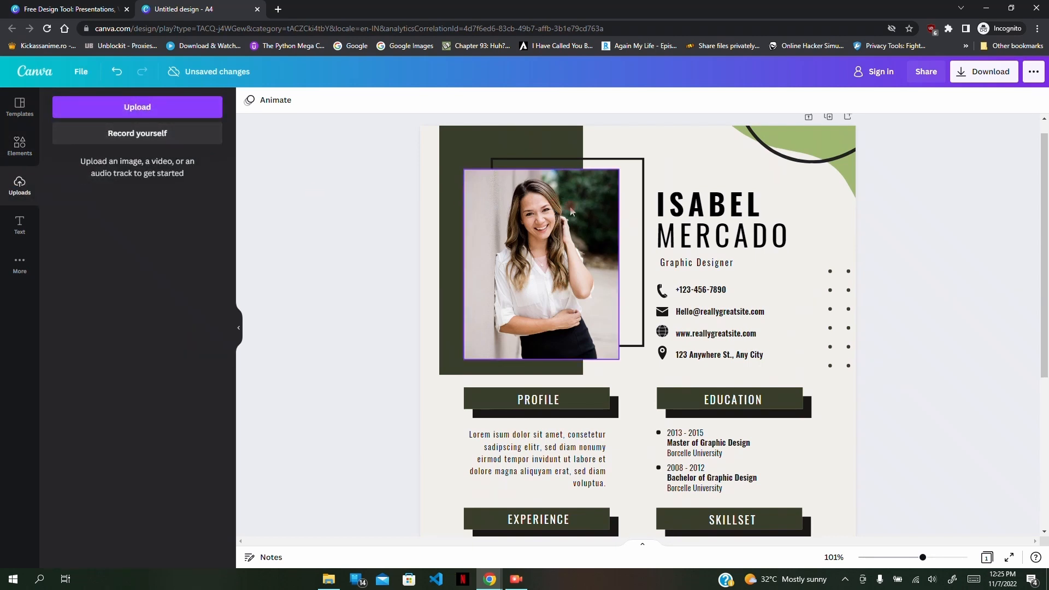
pyautogui.rightClick(512, 249)
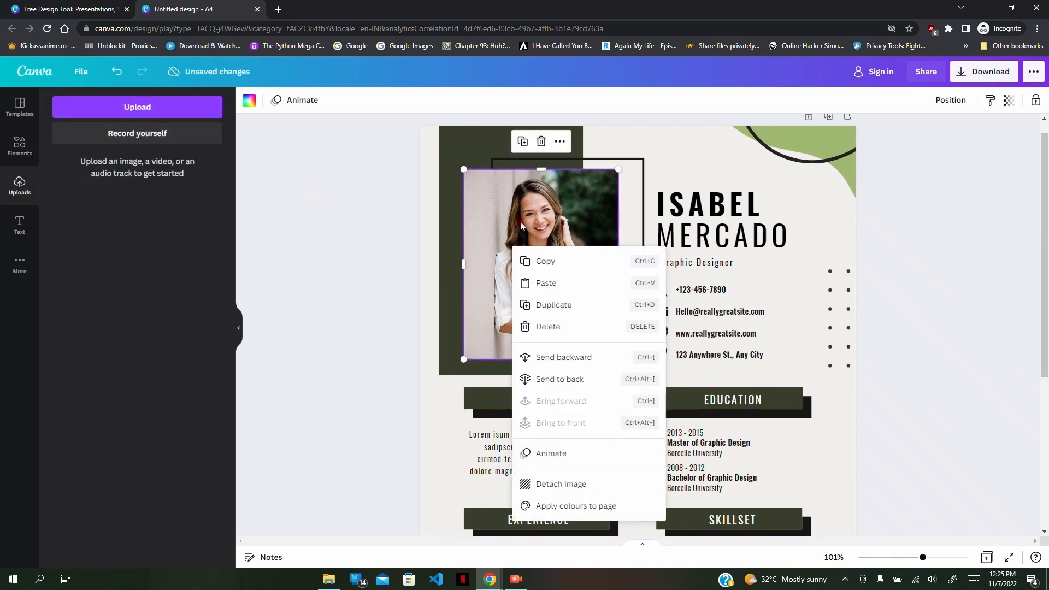
pyautogui.click(521, 226)
pyautogui.moveTo(518, 194); pyautogui.dragTo(546, 257)
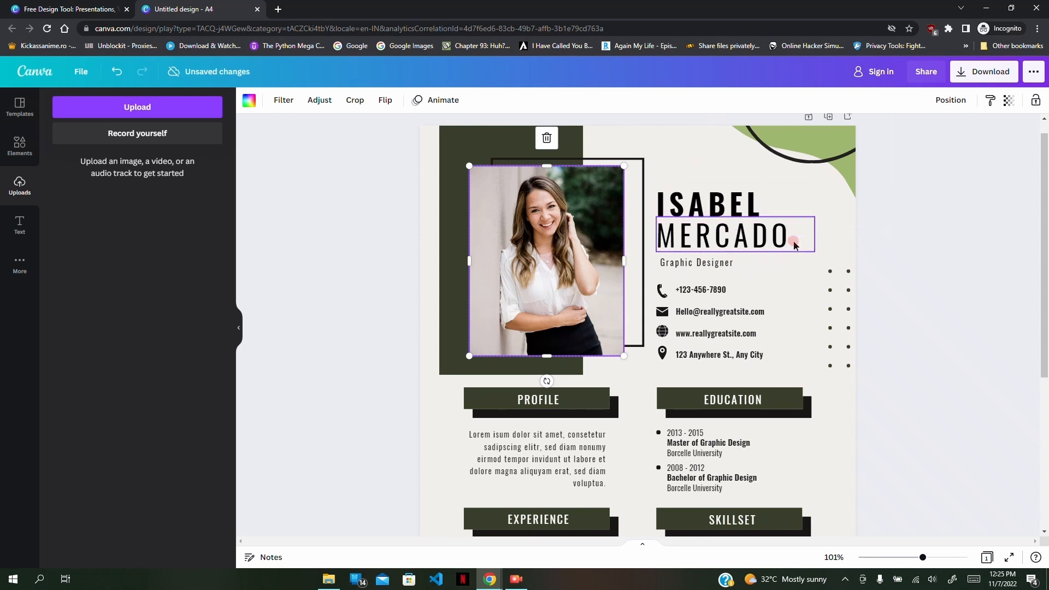
# Replace the placeholder first name in the resume heading with the applicant's first name
pyautogui.click(739, 203)
pyautogui.click(778, 198)
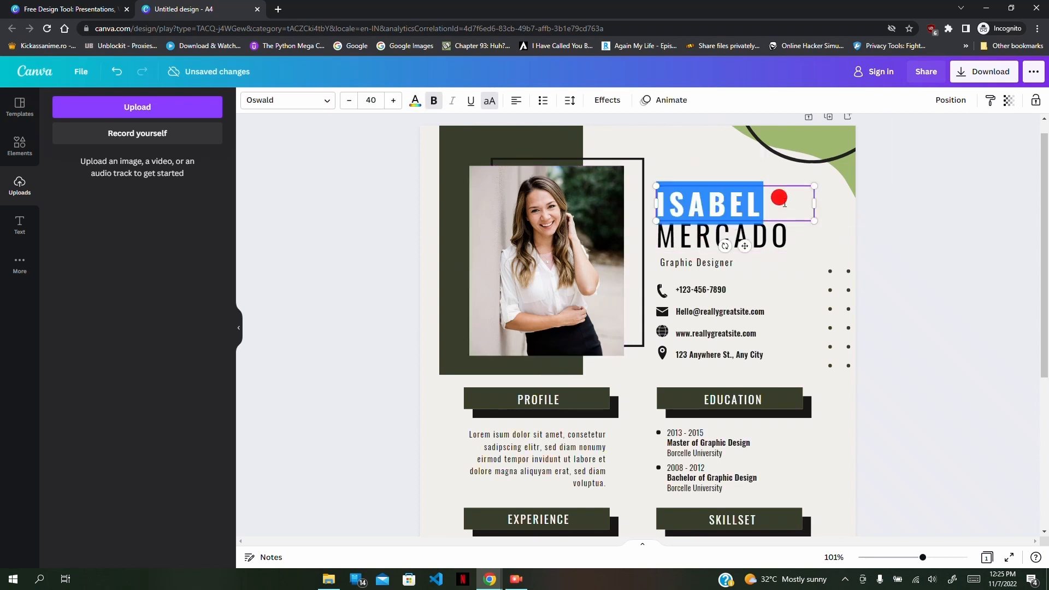
pyautogui.press('BackSpace')
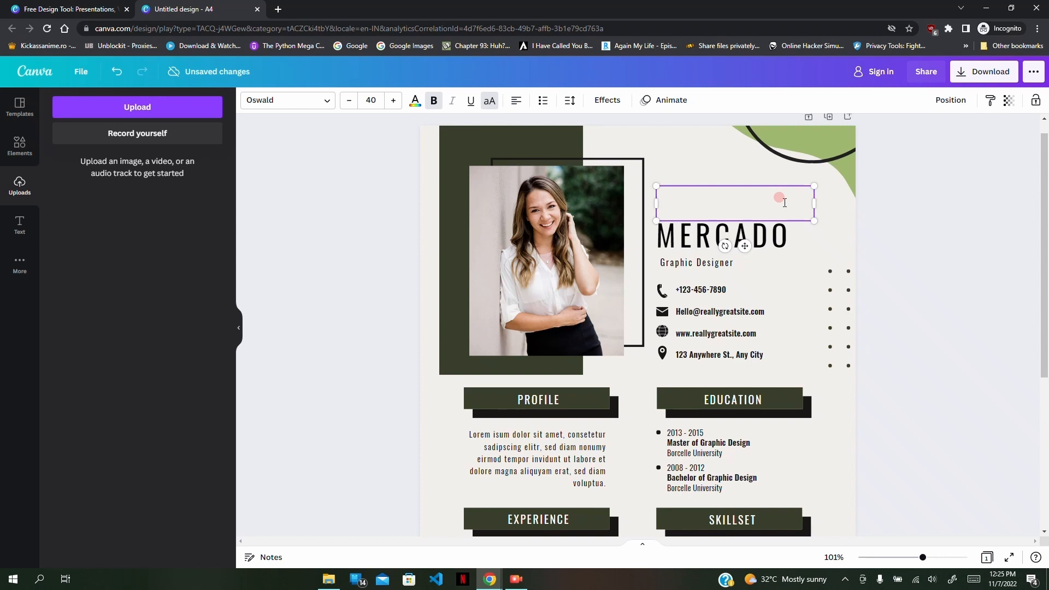
pyautogui.write('OVERLO')
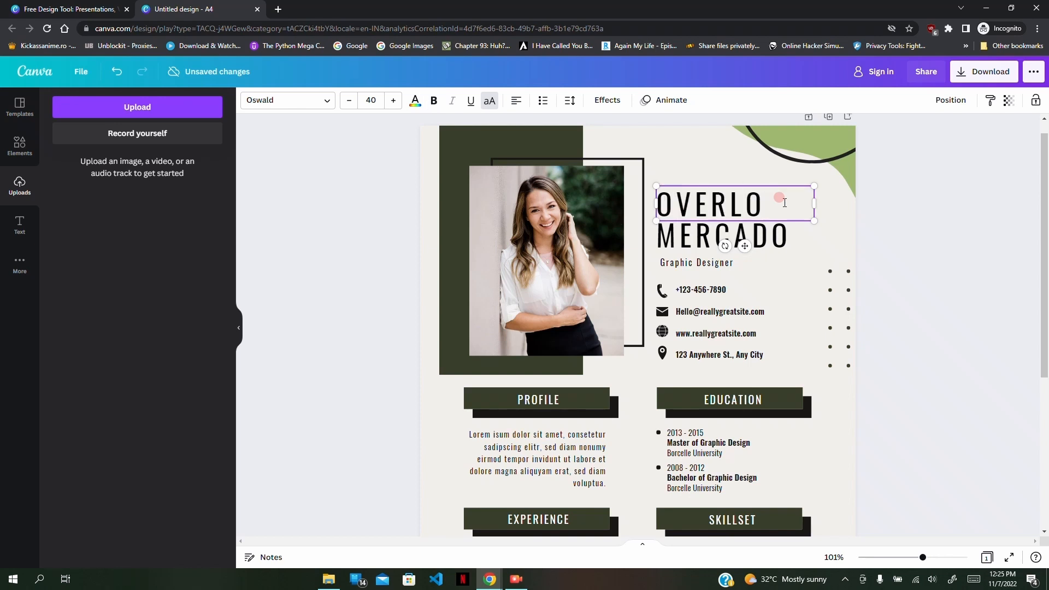
pyautogui.write('RD')
# Replace the placeholder last name in the resume heading with the applicant's last name
pyautogui.click(774, 236)
pyautogui.doubleClick(785, 236)
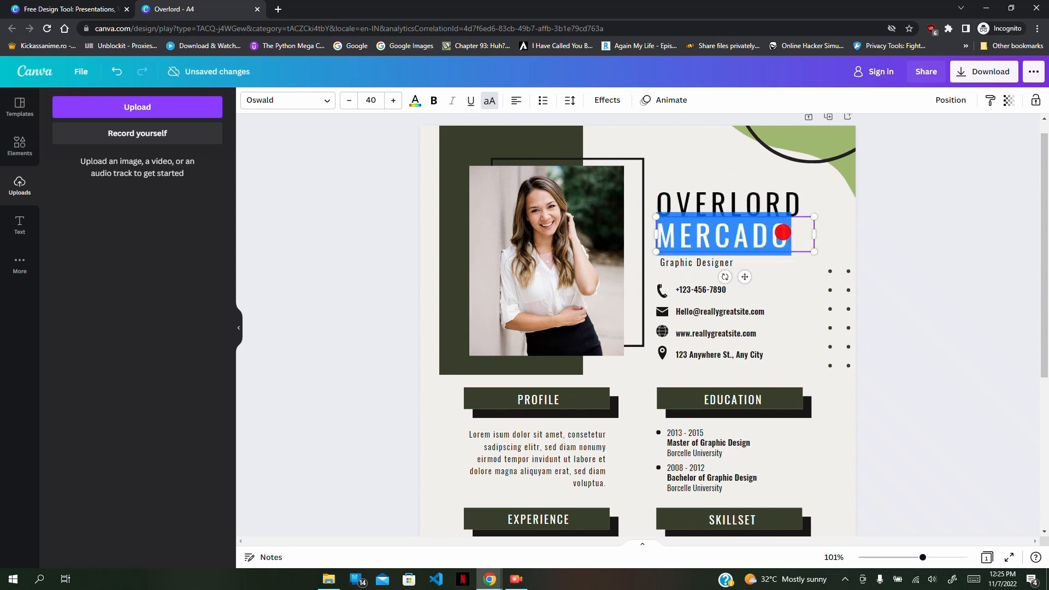
pyautogui.press('BackSpace')
pyautogui.write('MOMO')
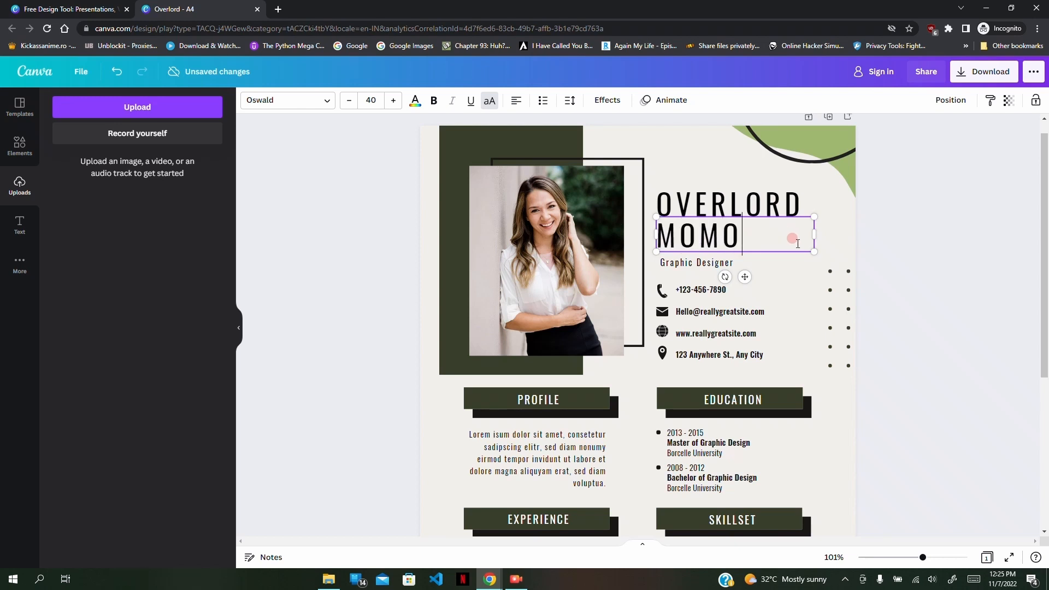
pyautogui.click(849, 216)
pyautogui.click(923, 276)
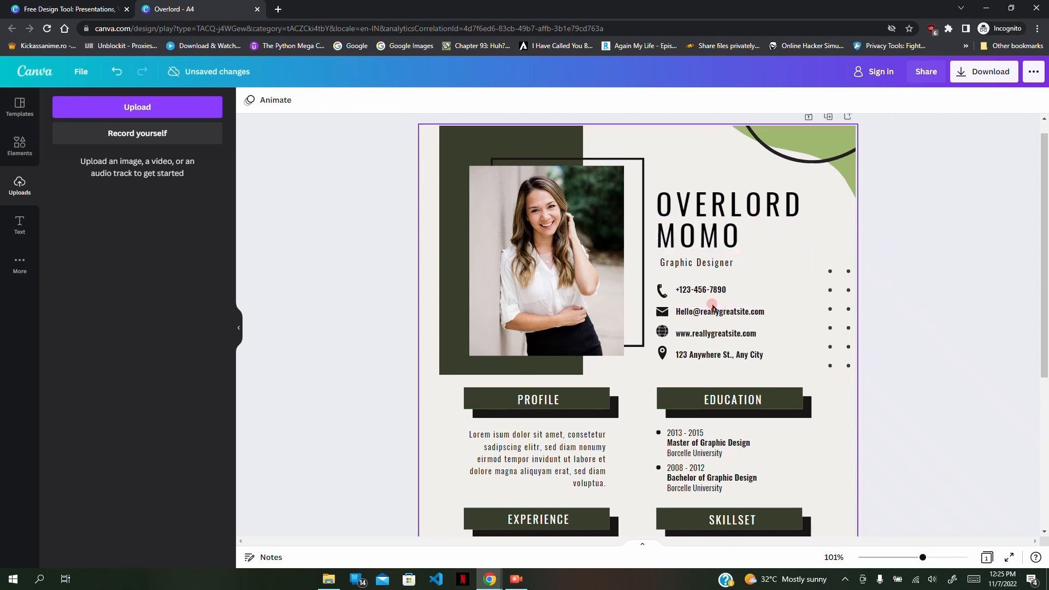
# Examine the resume's phone, e-mail, website and address text lines and the remaining sections down to the end of the page
pyautogui.click(726, 290)
pyautogui.click(732, 289)
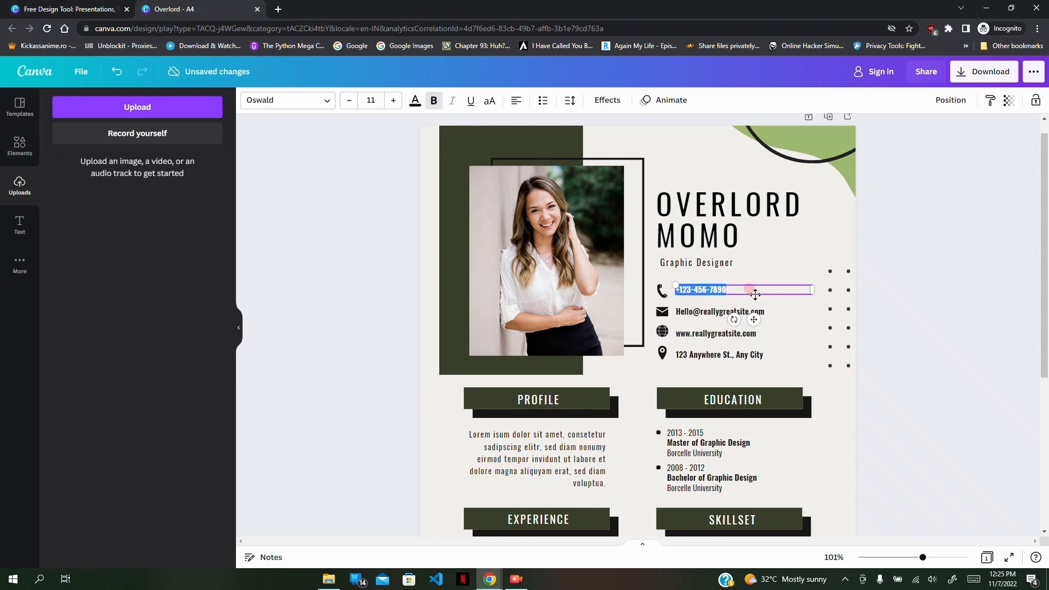
pyautogui.click(785, 312)
pyautogui.click(782, 311)
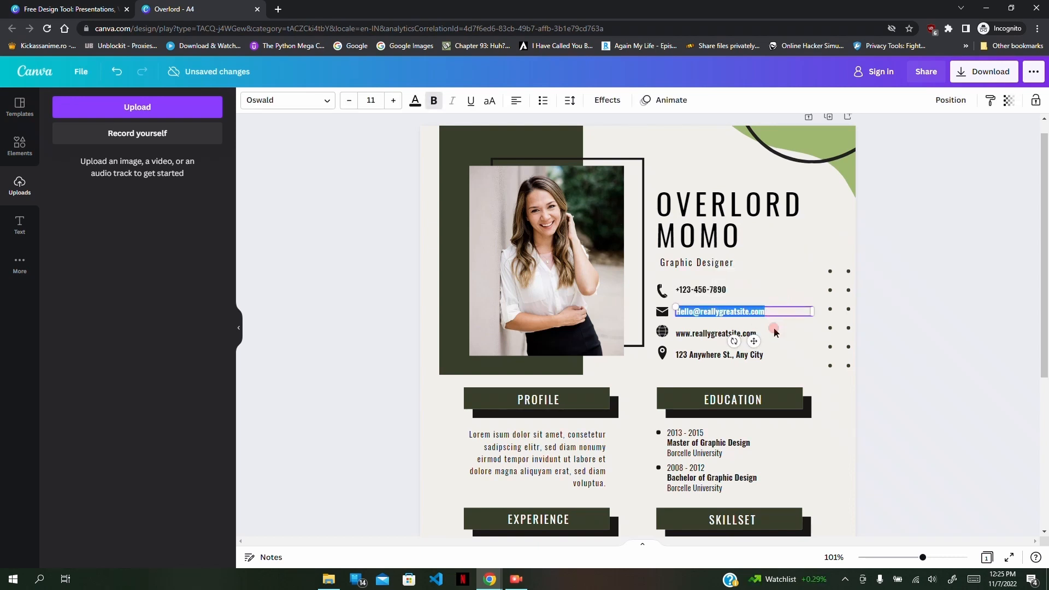
pyautogui.click(775, 333)
pyautogui.click(773, 332)
pyautogui.click(770, 353)
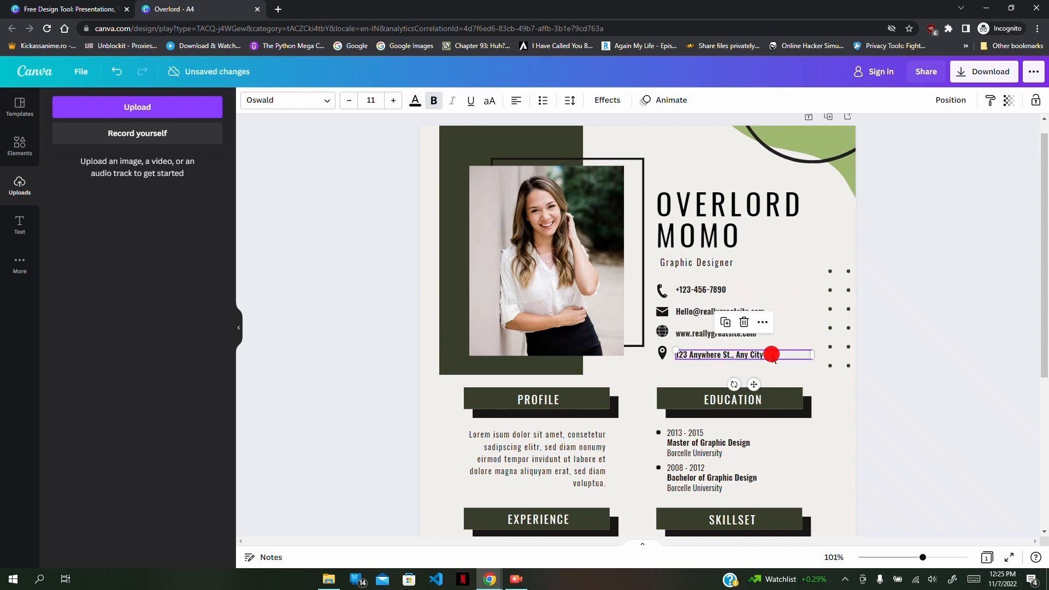
pyautogui.click(767, 350)
pyautogui.scroll(-2, 519, 453)
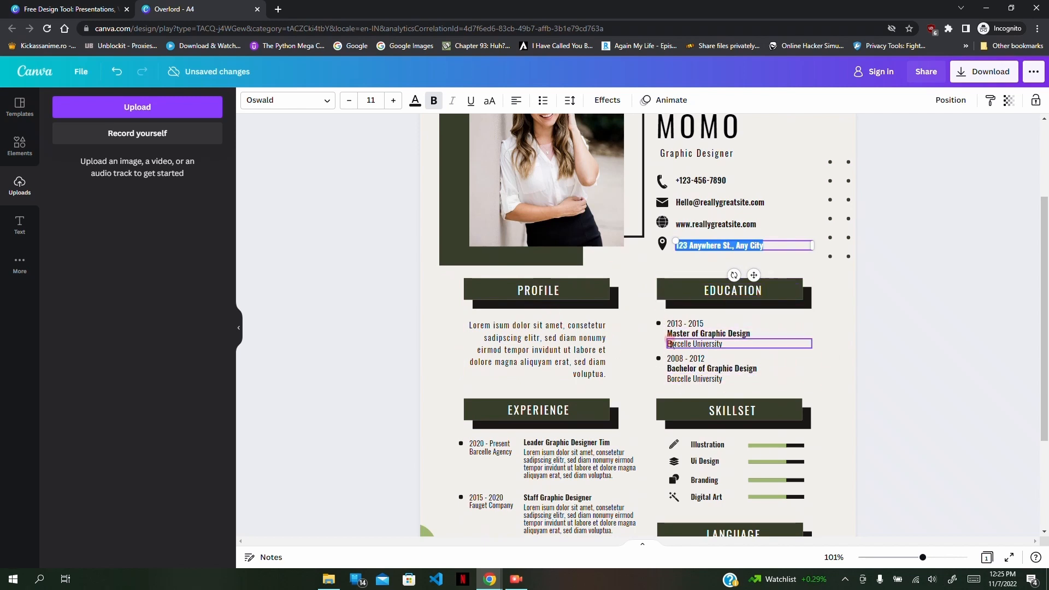
pyautogui.scroll(-3, 669, 358)
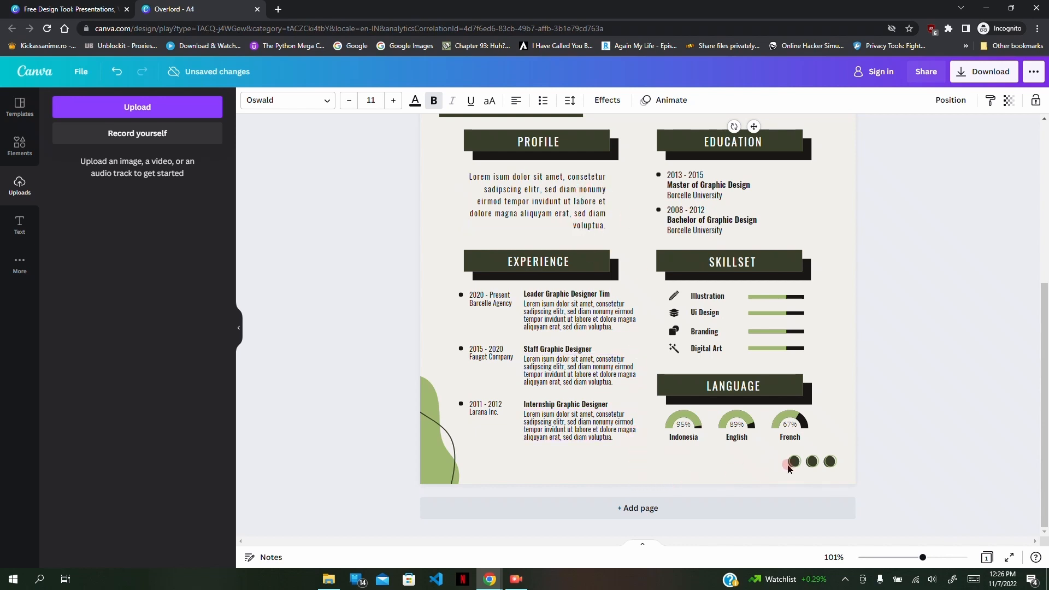
# Add a second page to the design and apply the beige and dark-teal resume template with the round photo to it
pyautogui.click(665, 511)
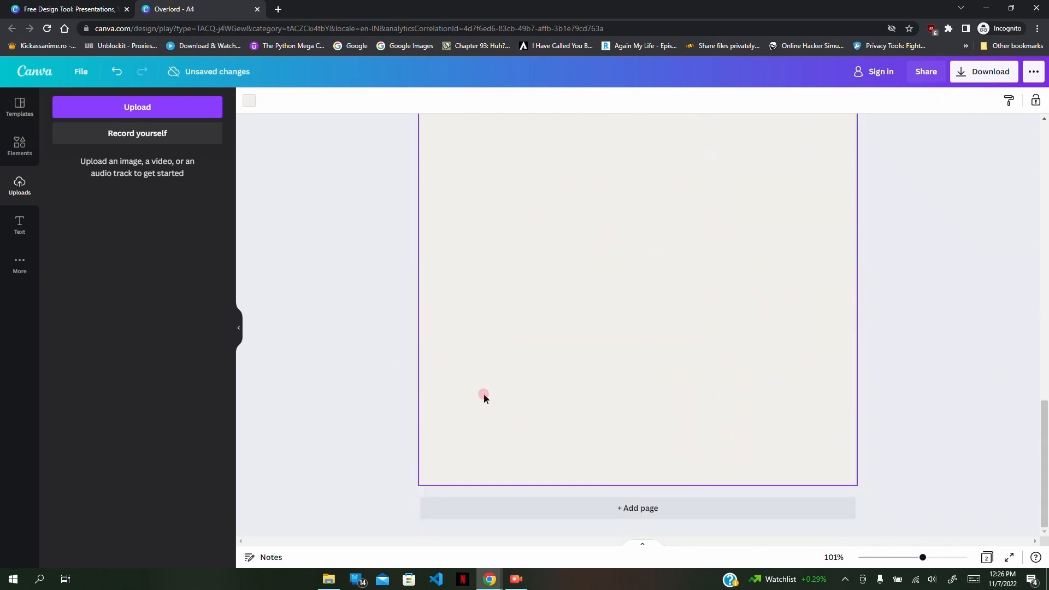
pyautogui.click(16, 148)
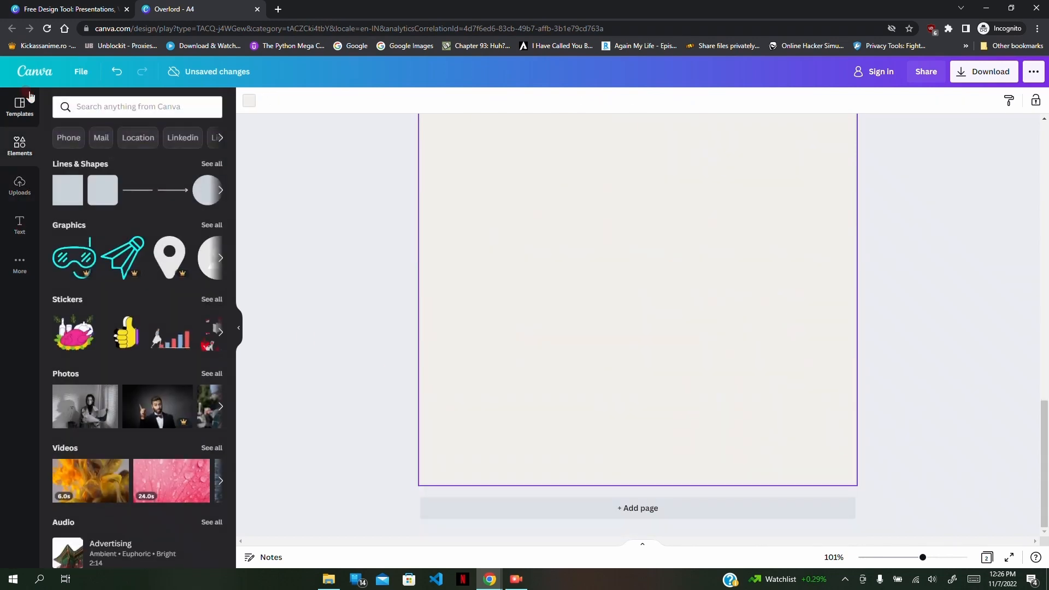
pyautogui.click(19, 107)
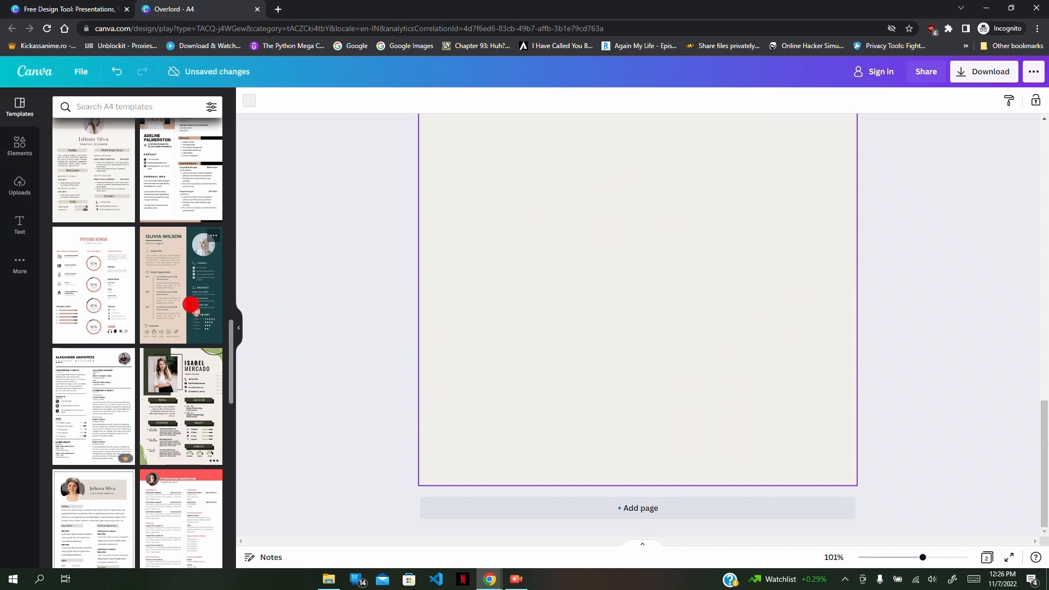
pyautogui.moveTo(192, 302); pyautogui.dragTo(332, 386)
pyautogui.scroll(1, 300, 390)
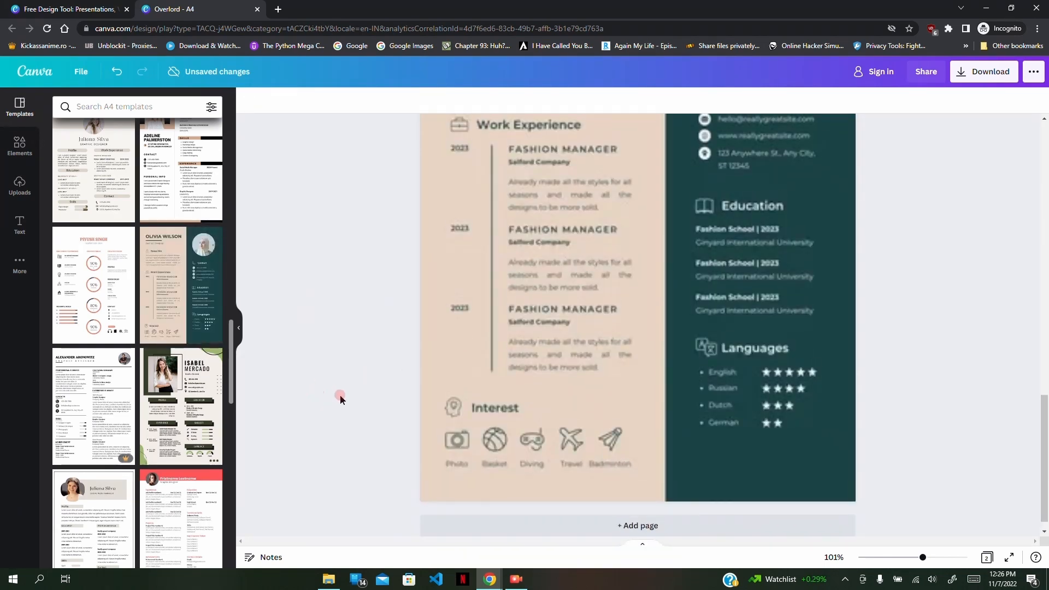
# Apply the Neon text effect to the first-name heading on page 1
pyautogui.scroll(6, 637, 325)
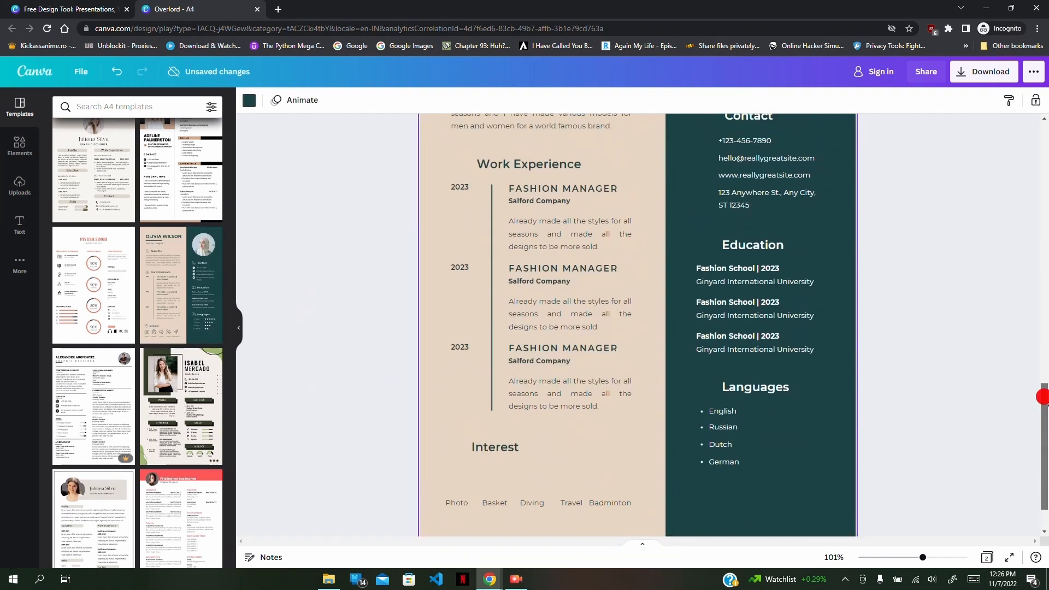
pyautogui.moveTo(1043, 342); pyautogui.dragTo(1045, 154)
pyautogui.moveTo(1047, 208); pyautogui.dragTo(1045, 155)
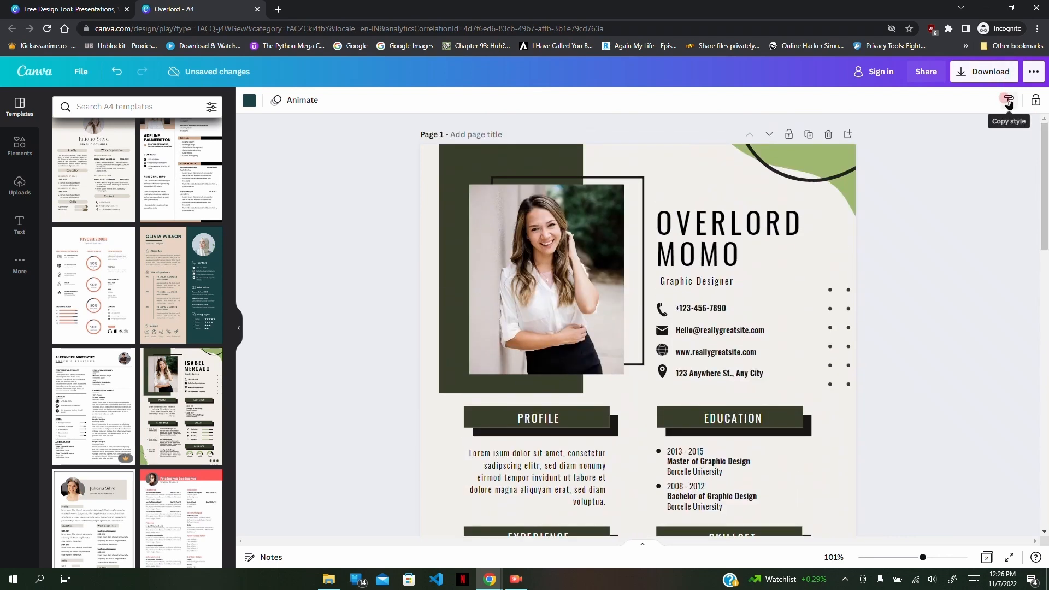
pyautogui.click(616, 273)
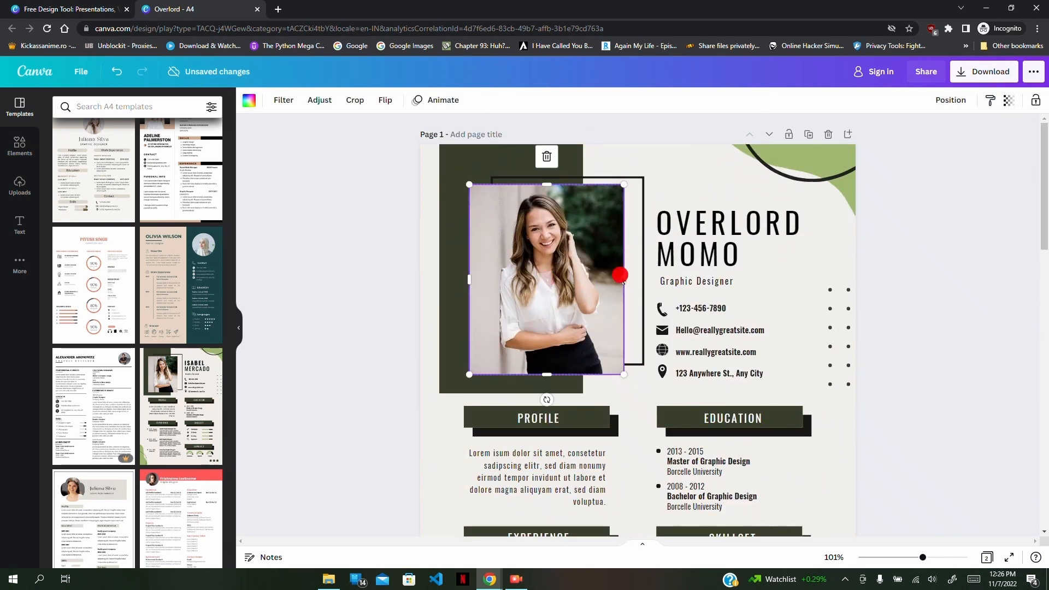
pyautogui.click(687, 179)
pyautogui.click(696, 221)
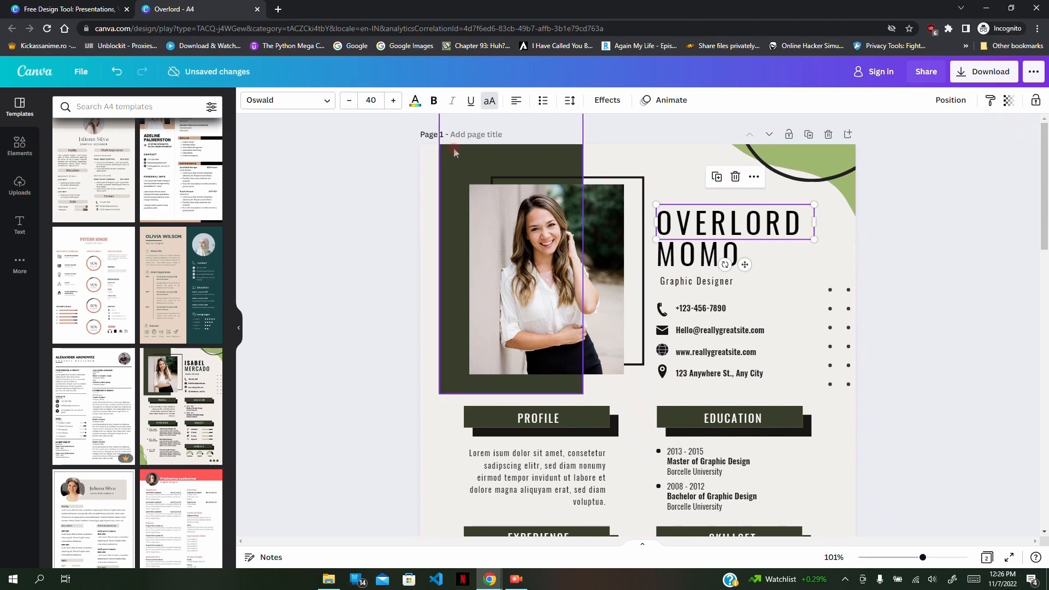
pyautogui.click(649, 102)
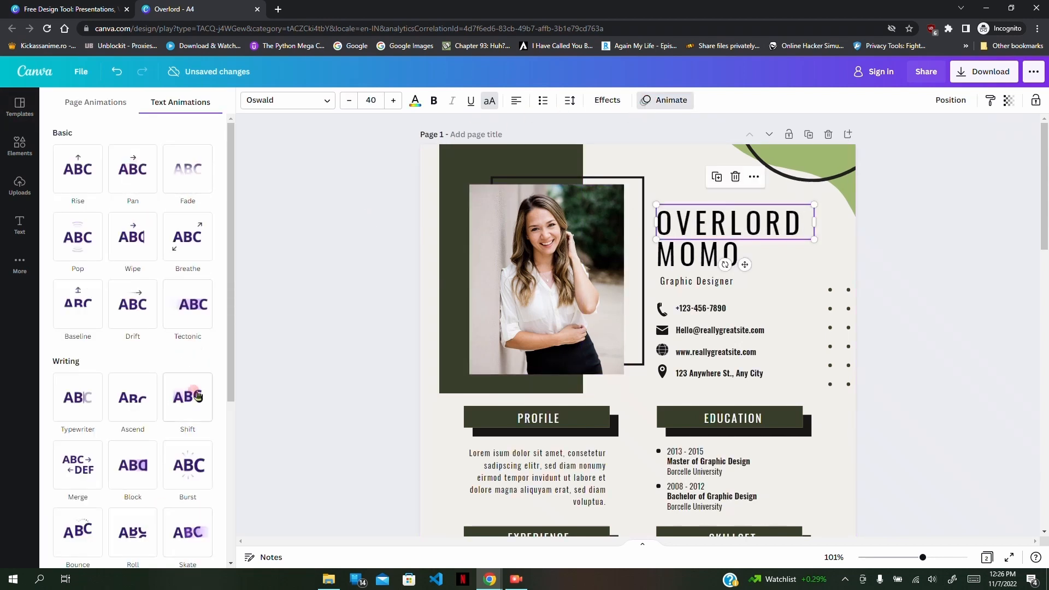
pyautogui.click(606, 110)
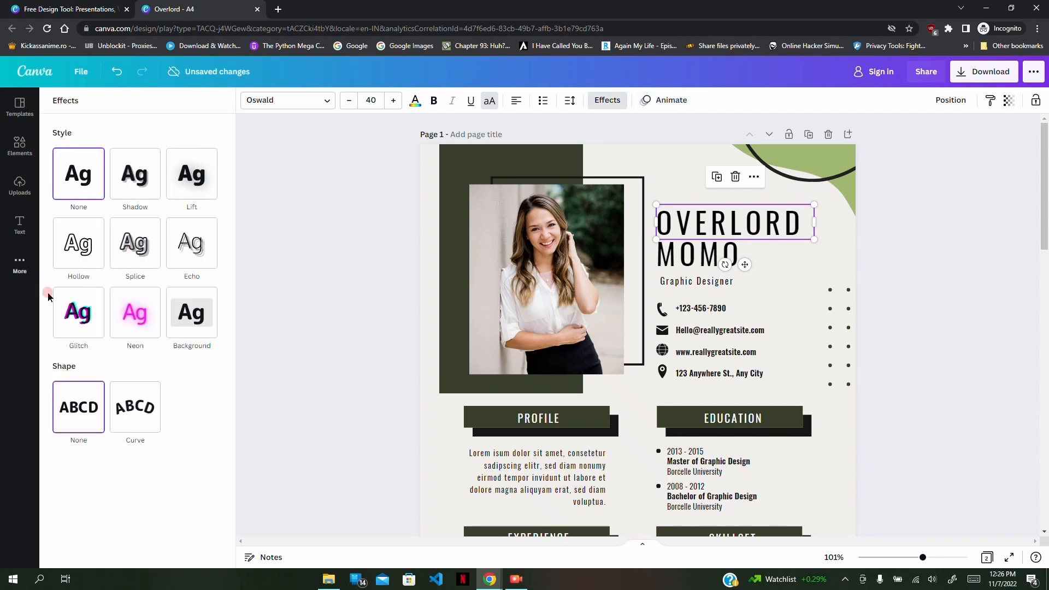
pyautogui.click(128, 313)
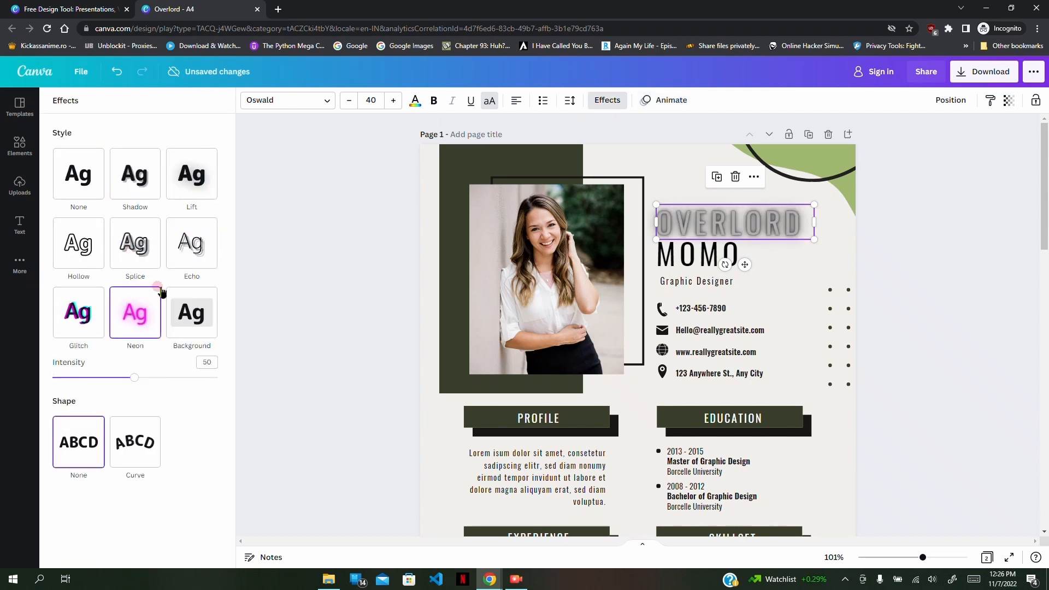
# Try other text alignments and list formatting on the first-name heading
pyautogui.click(514, 101)
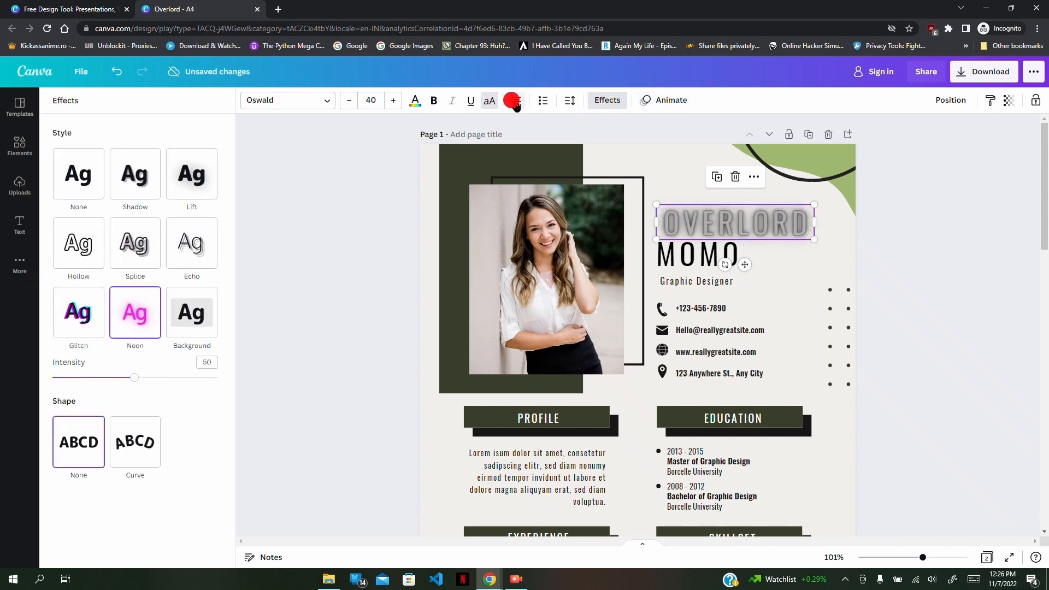
pyautogui.click(540, 101)
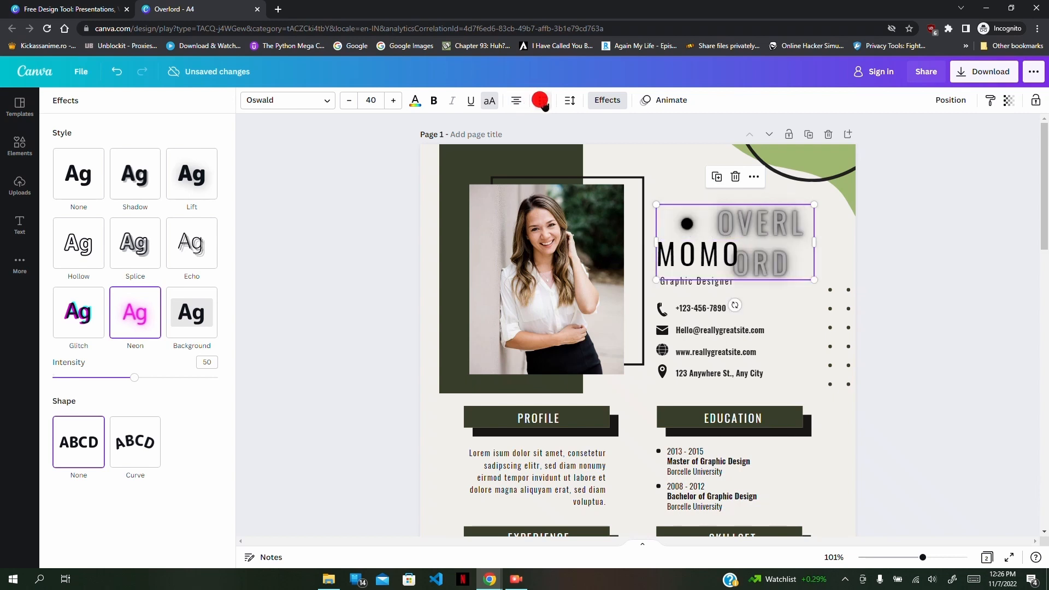
pyautogui.click(516, 100)
pyautogui.click(515, 101)
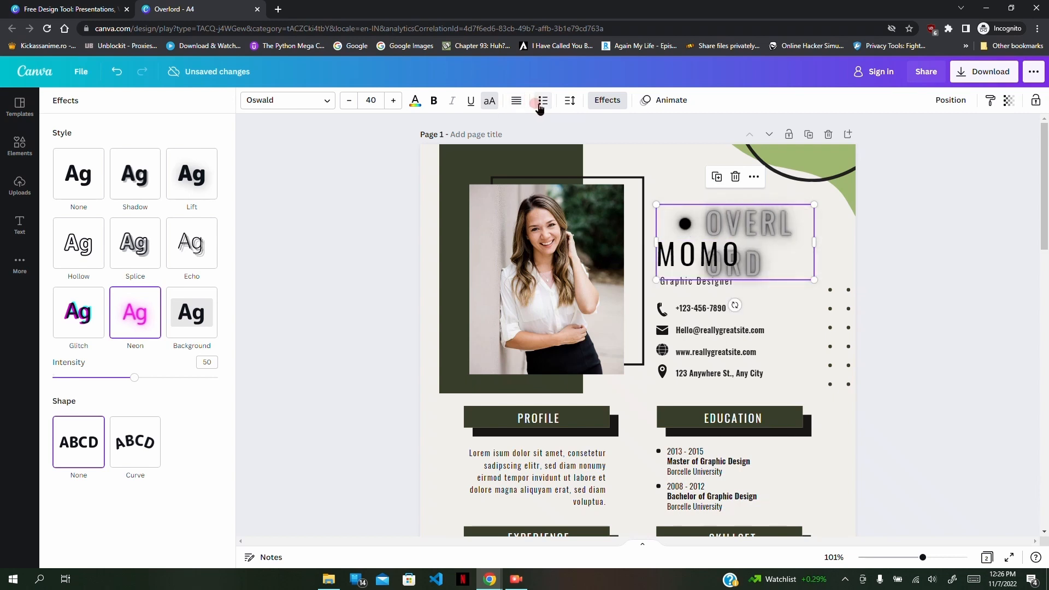
pyautogui.click(540, 102)
pyautogui.click(541, 102)
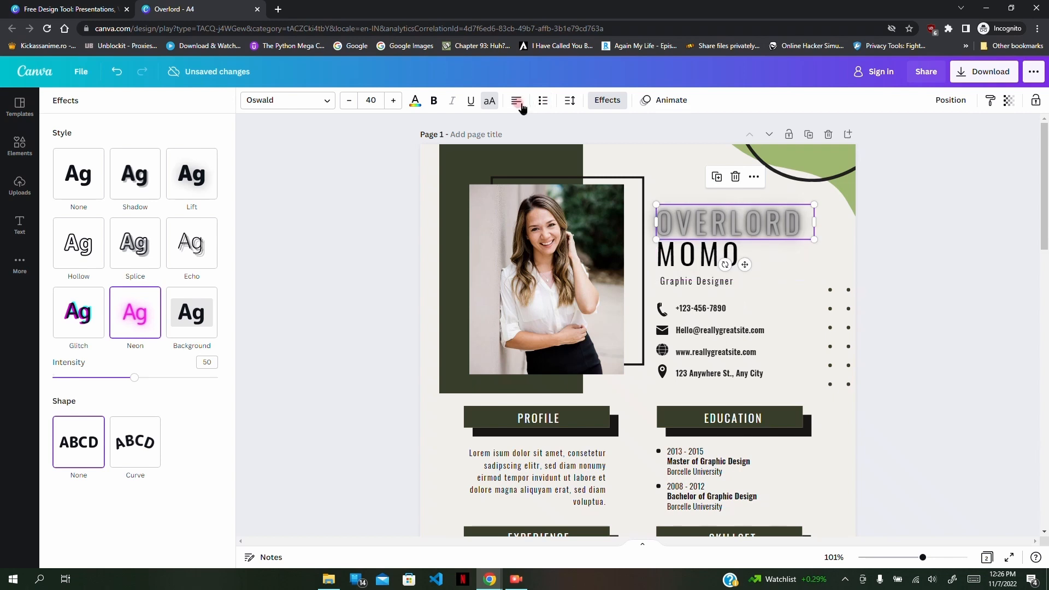
# Centre-align the first-name heading, keeping its text non-bold
pyautogui.click(515, 101)
pyautogui.click(433, 101)
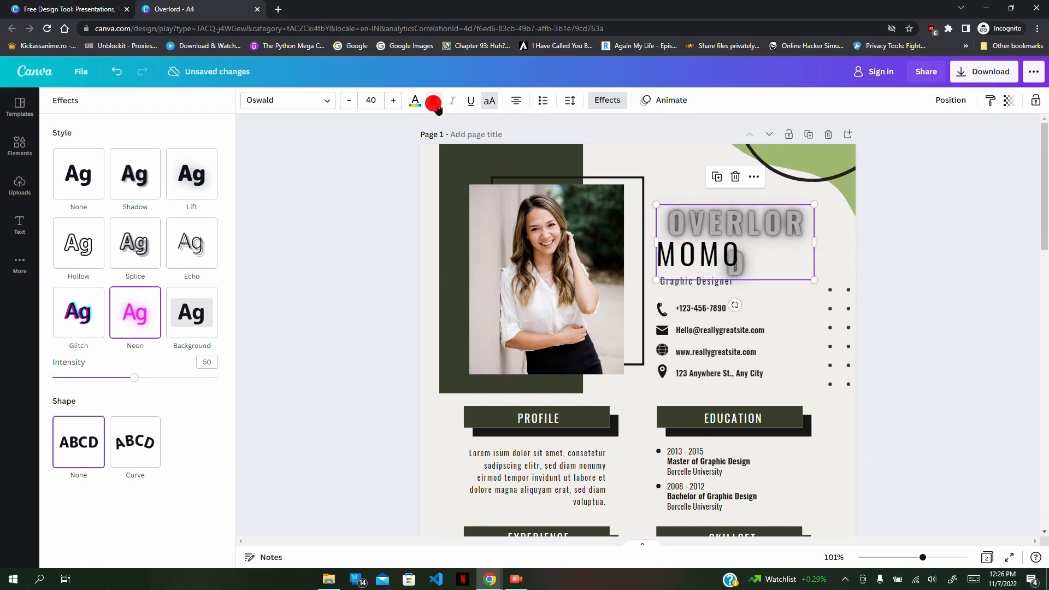
pyautogui.click(435, 102)
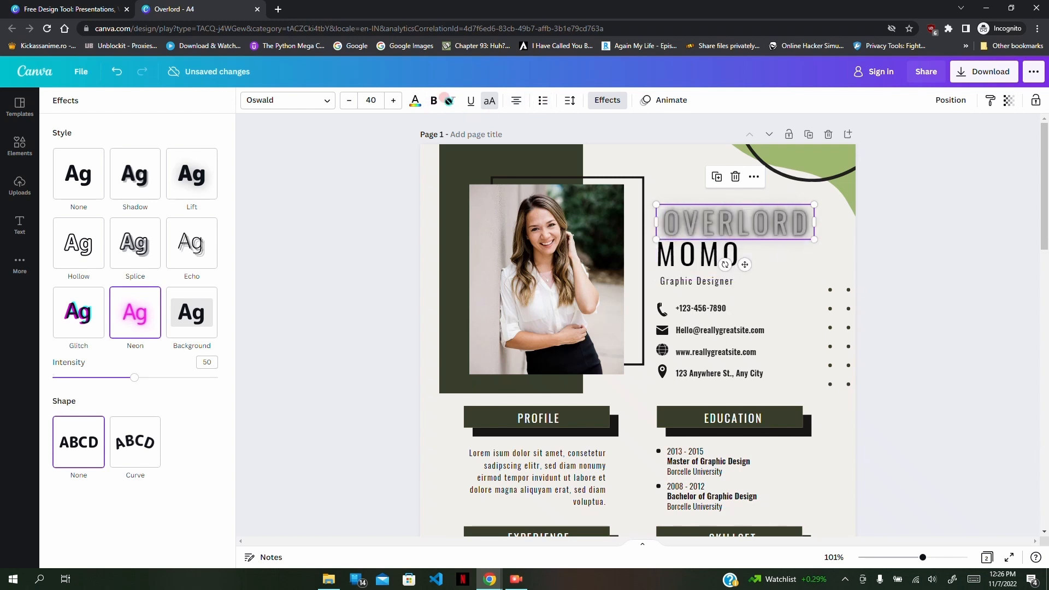
# Colour the first-name heading dark teal from the document colours and set its font size to 43
pyautogui.click(414, 101)
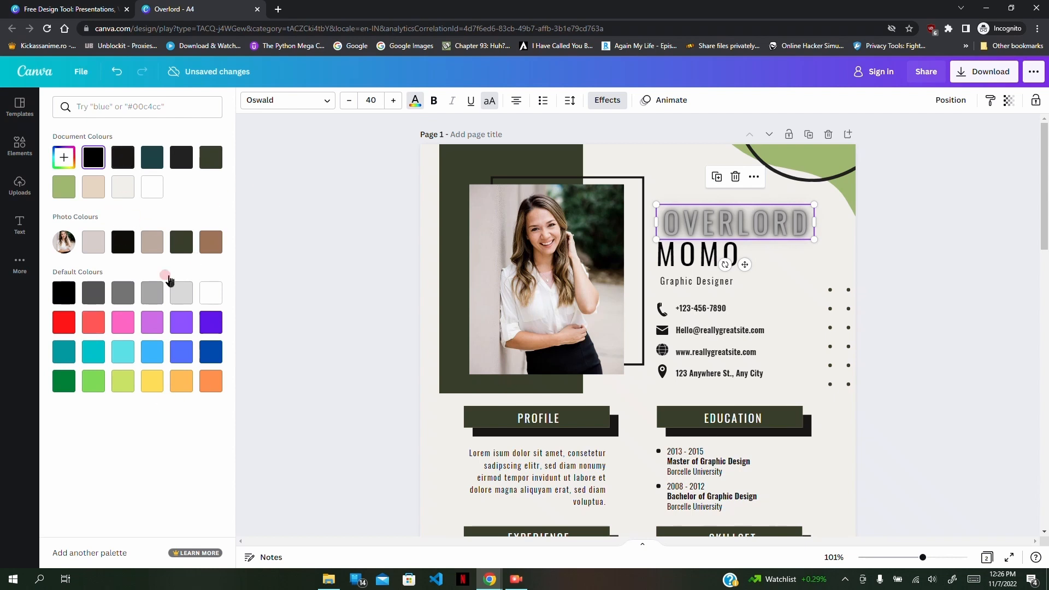
pyautogui.click(143, 161)
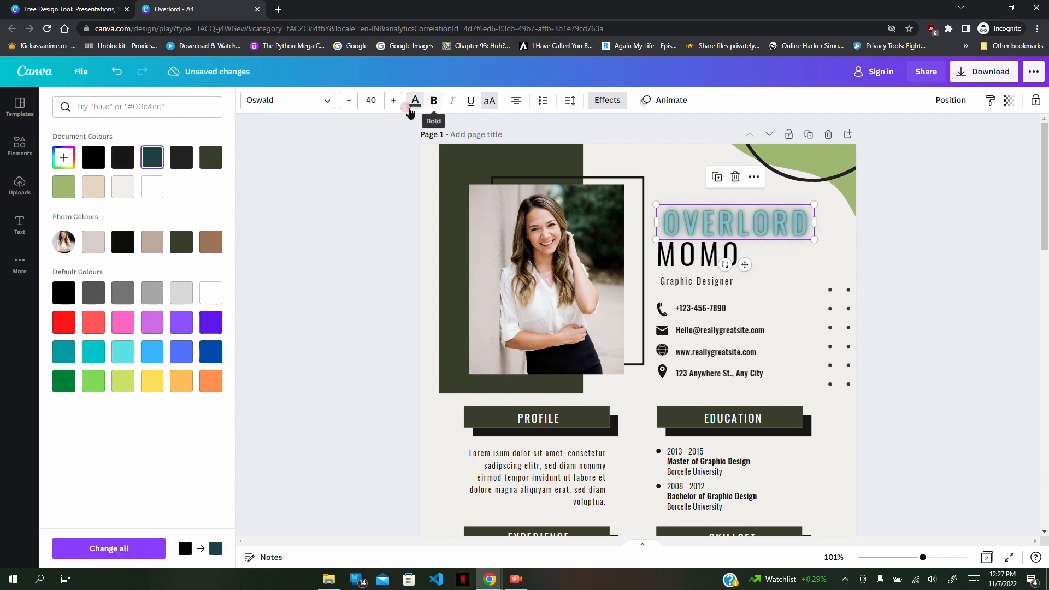
pyautogui.click(393, 100)
pyautogui.click(394, 100)
pyautogui.click(394, 100)
pyautogui.click(269, 101)
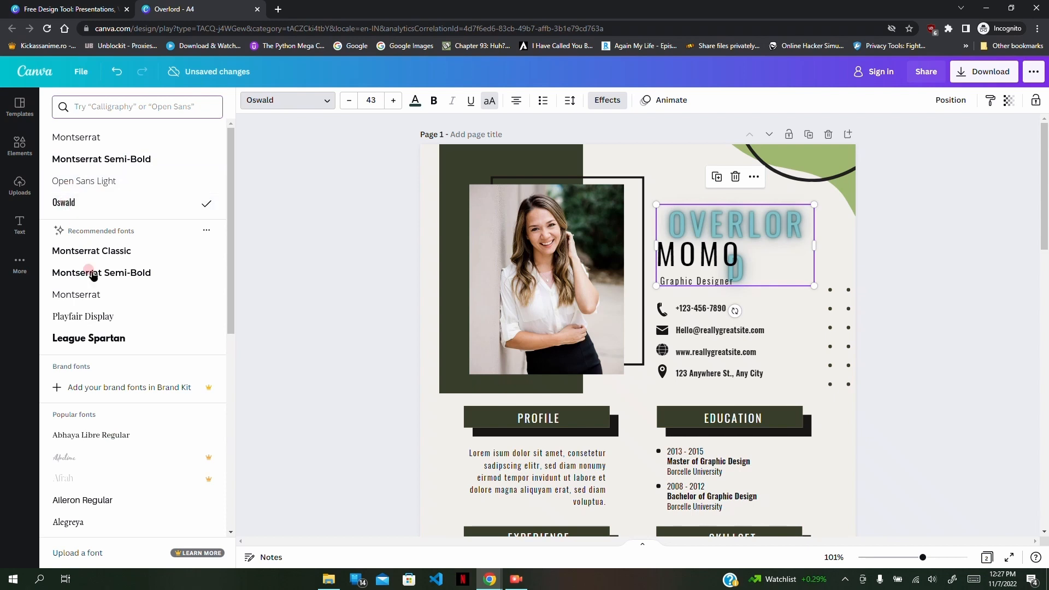
pyautogui.click(336, 163)
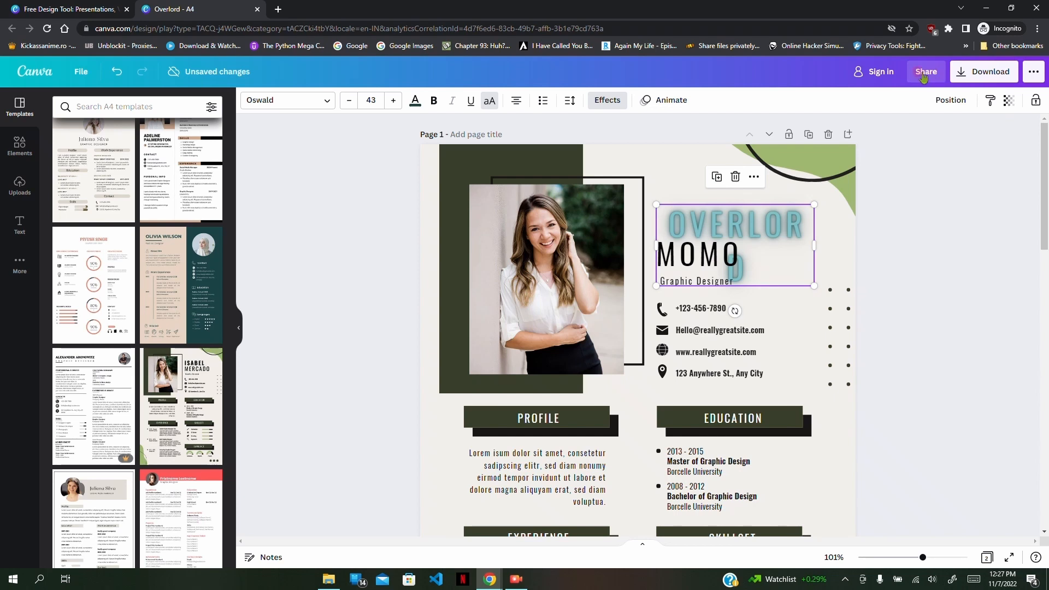
# Examine the full range of publishing options for the design, including the sharing destinations and print products
pyautogui.click(1031, 72)
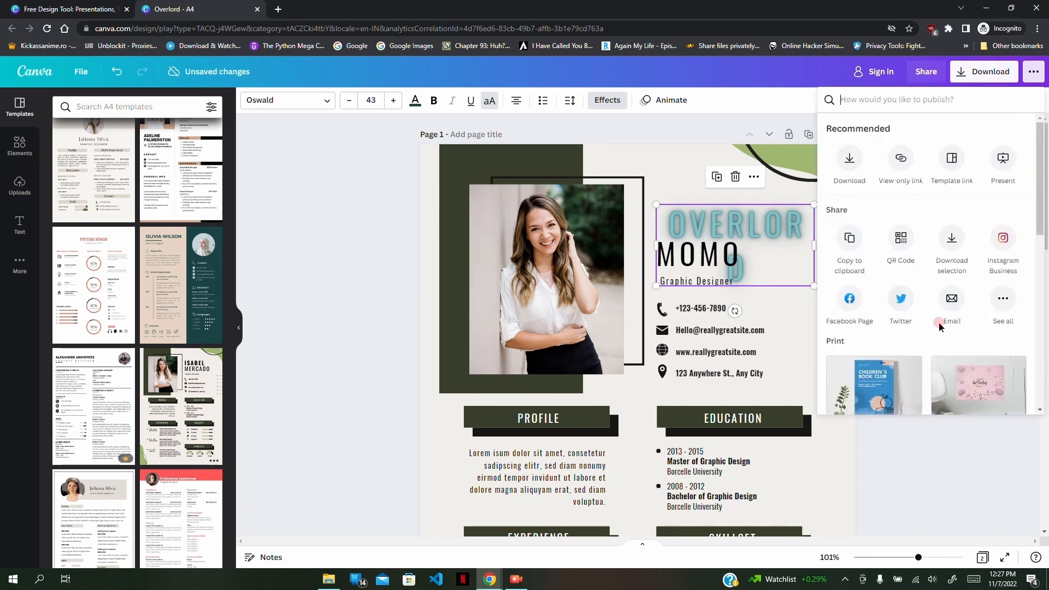
pyautogui.click(1002, 299)
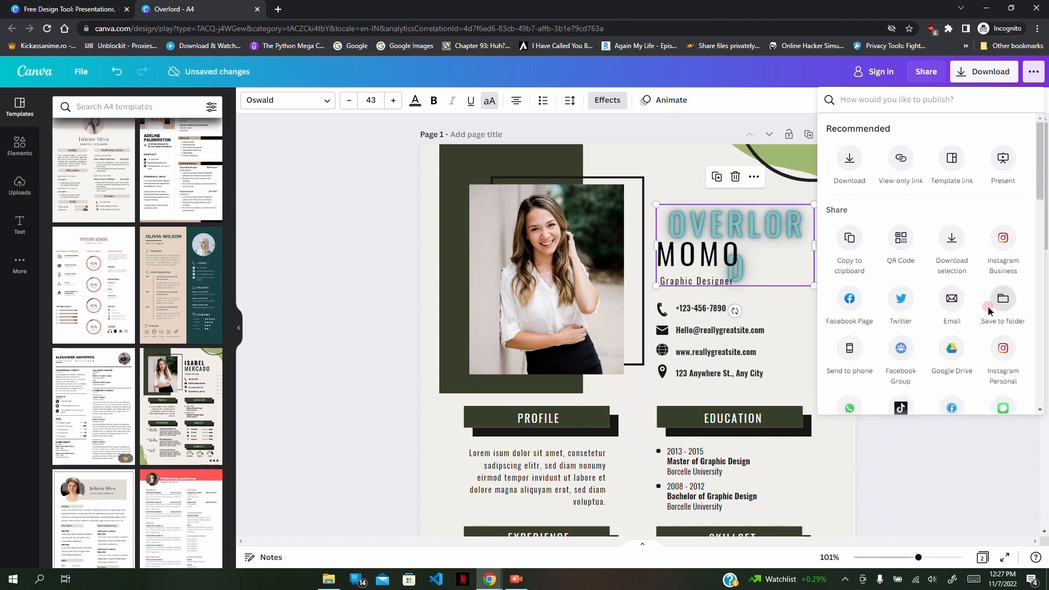
pyautogui.scroll(-2, 978, 273)
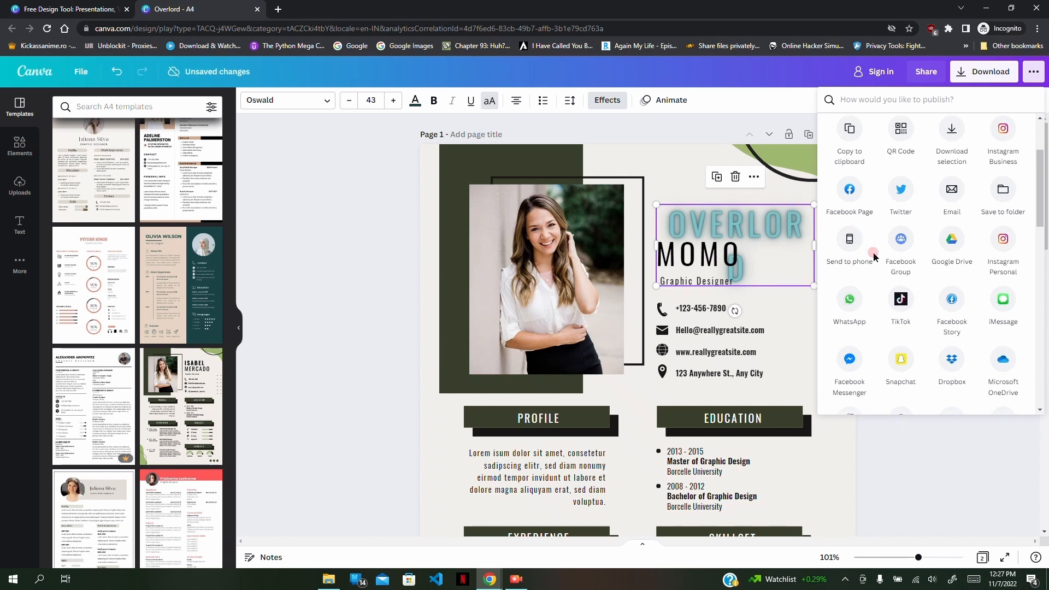
pyautogui.scroll(-2, 987, 288)
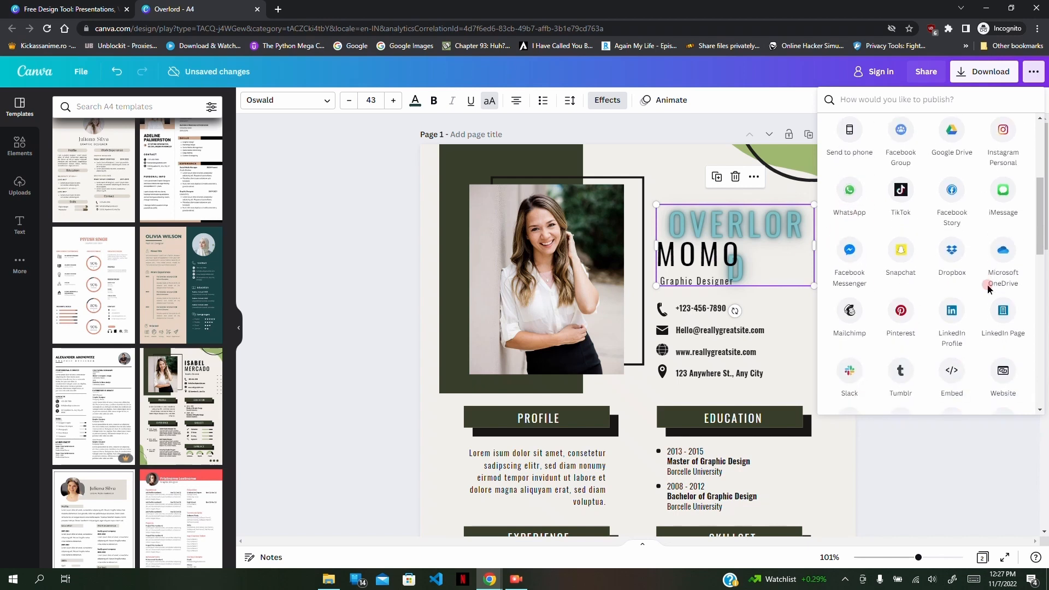
pyautogui.scroll(-2, 987, 289)
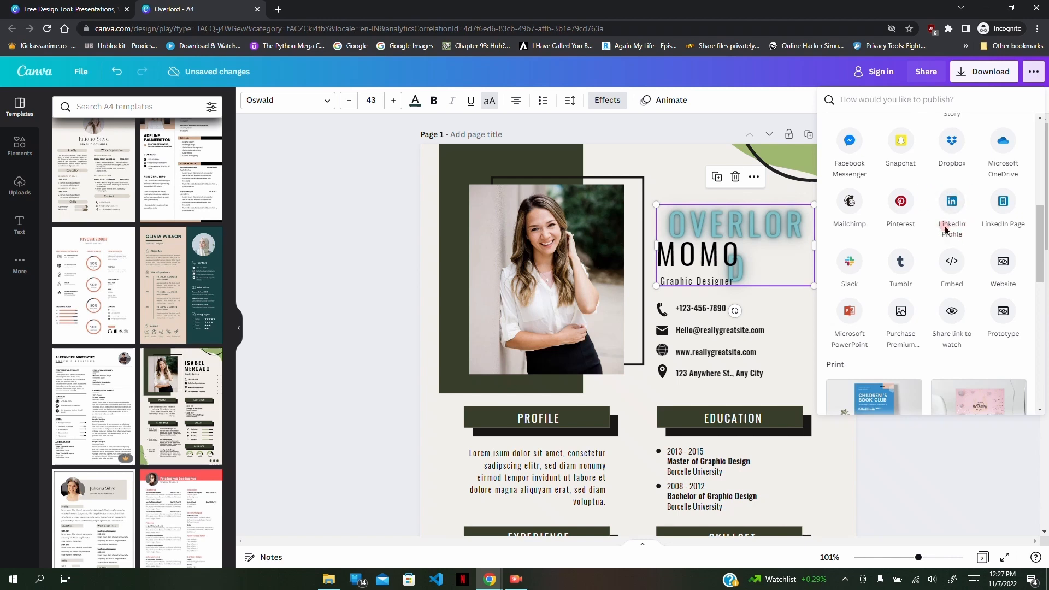
pyautogui.scroll(-8, 949, 234)
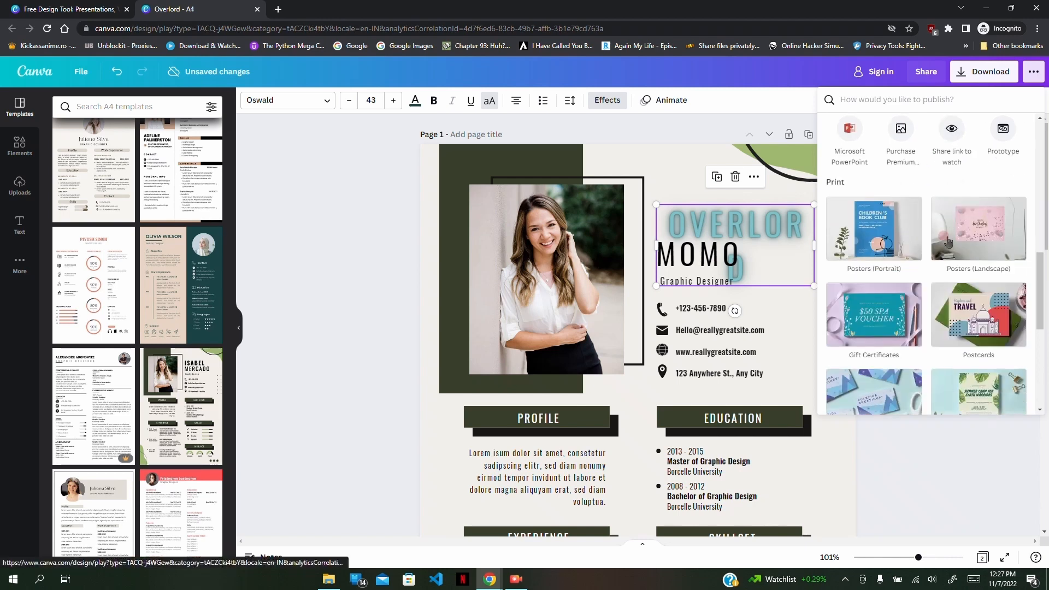
pyautogui.scroll(-3, 896, 230)
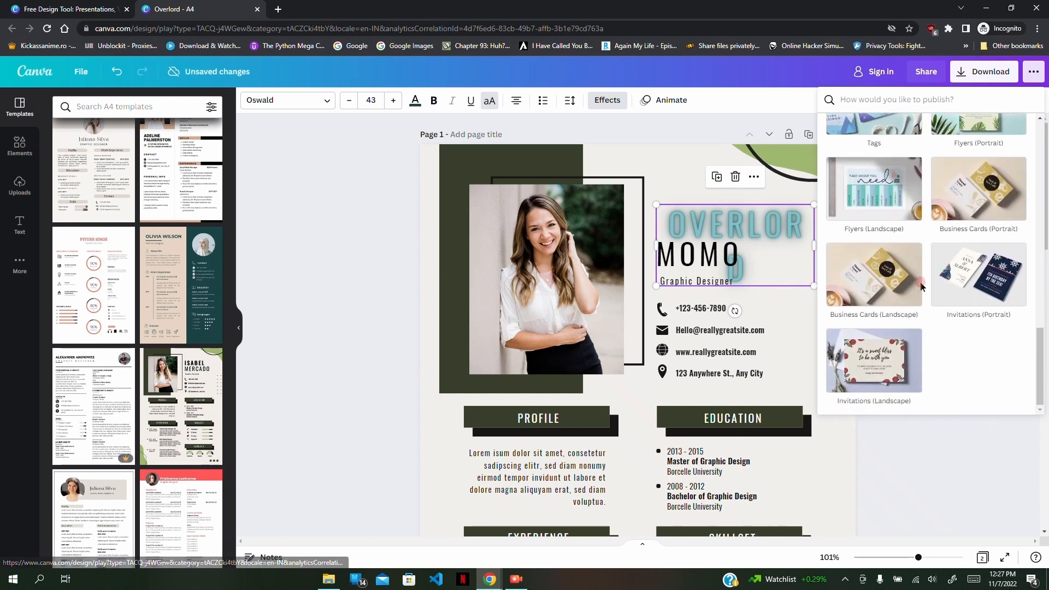
pyautogui.scroll(5, 918, 316)
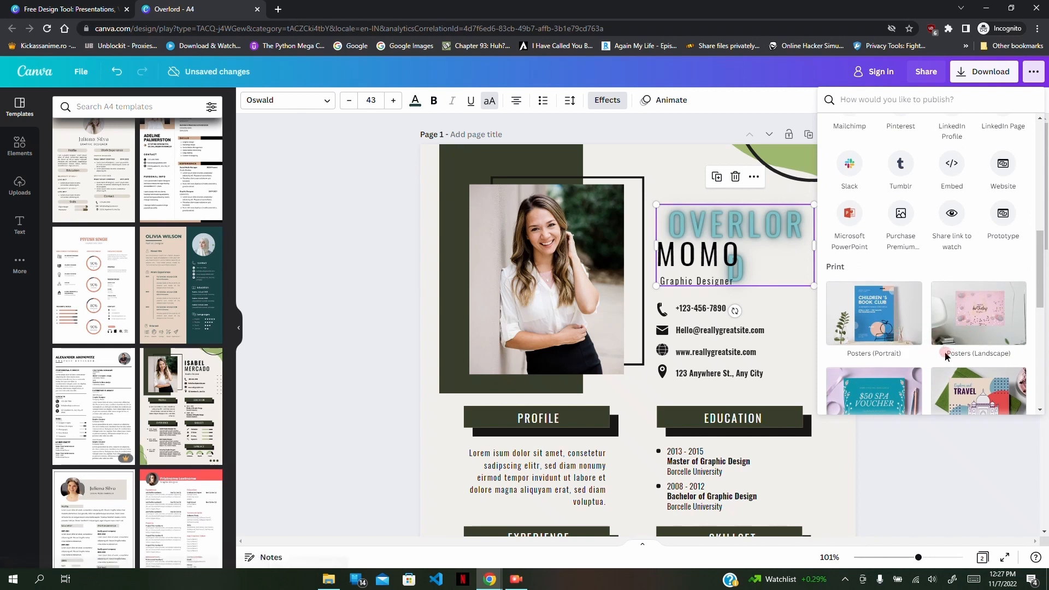
pyautogui.scroll(-1, 921, 342)
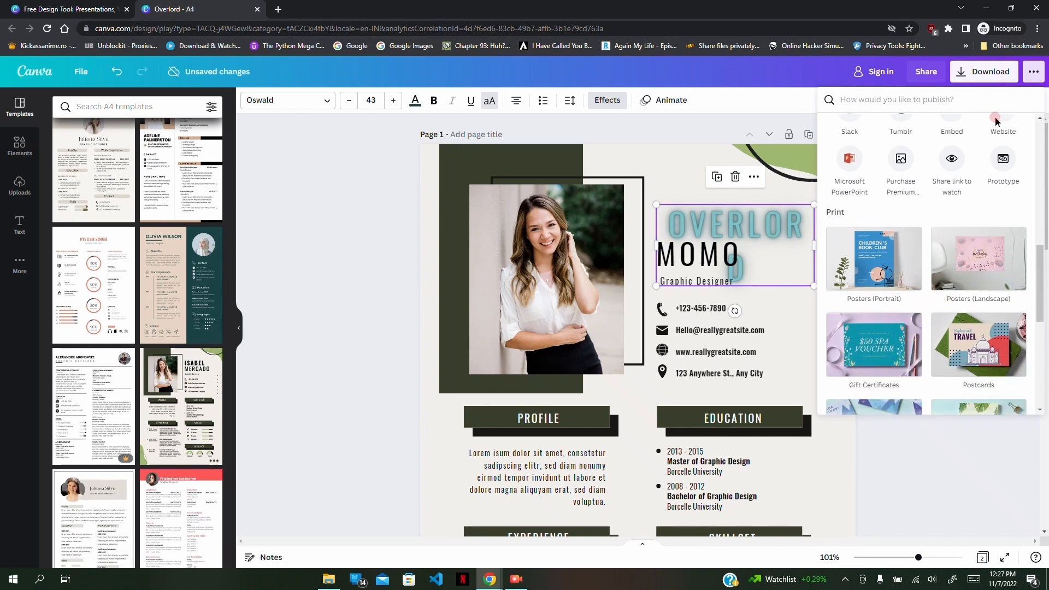
pyautogui.click(952, 305)
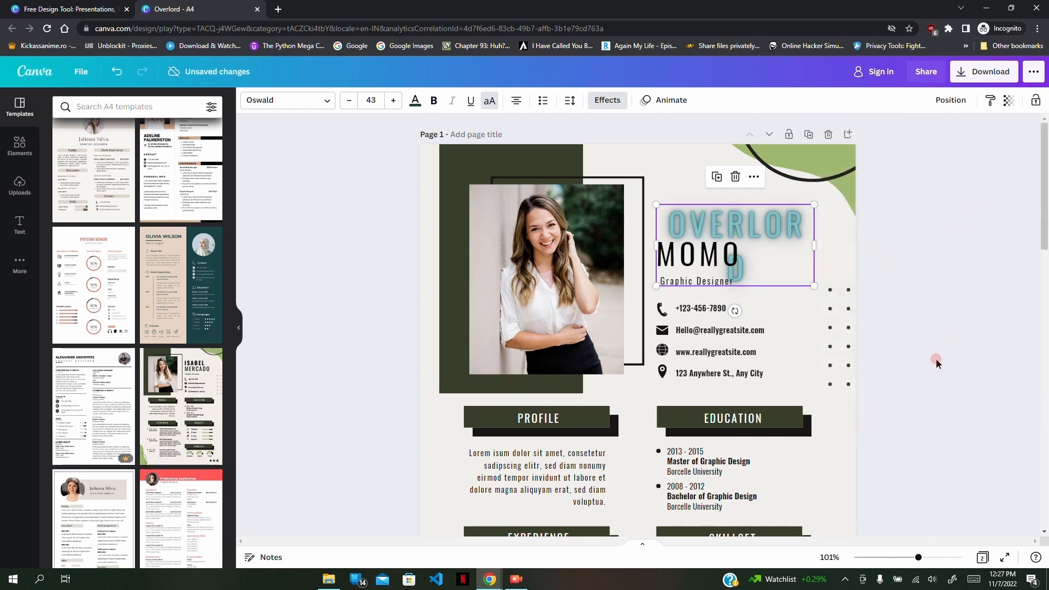
pyautogui.scroll(-1, 936, 363)
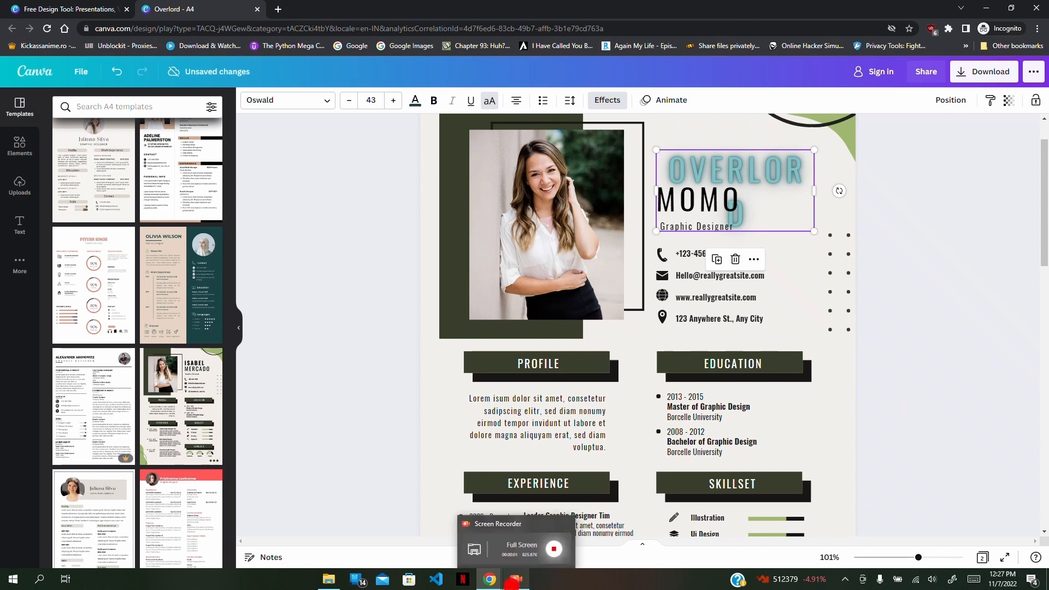
pyautogui.click(516, 579)
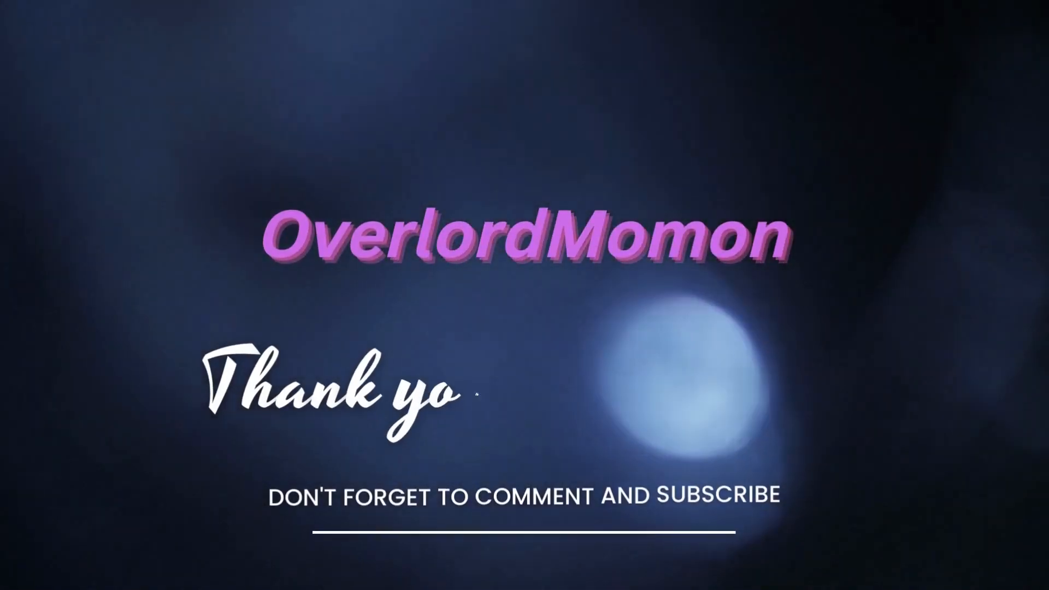